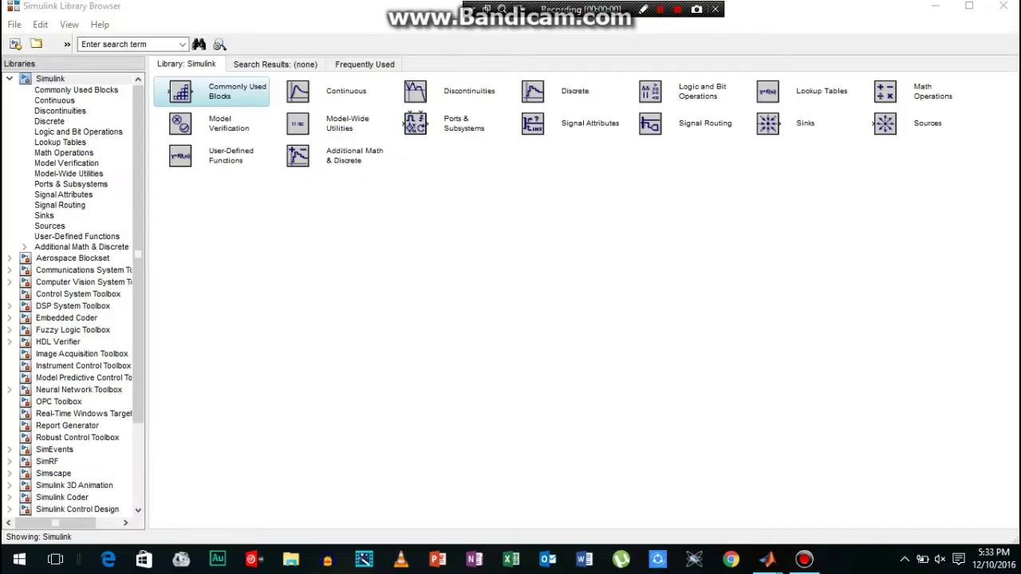
Search the block library for "dc voltage" and add the SimPowerSystems DC Voltage Source to the untitled model
left_click(122, 46)
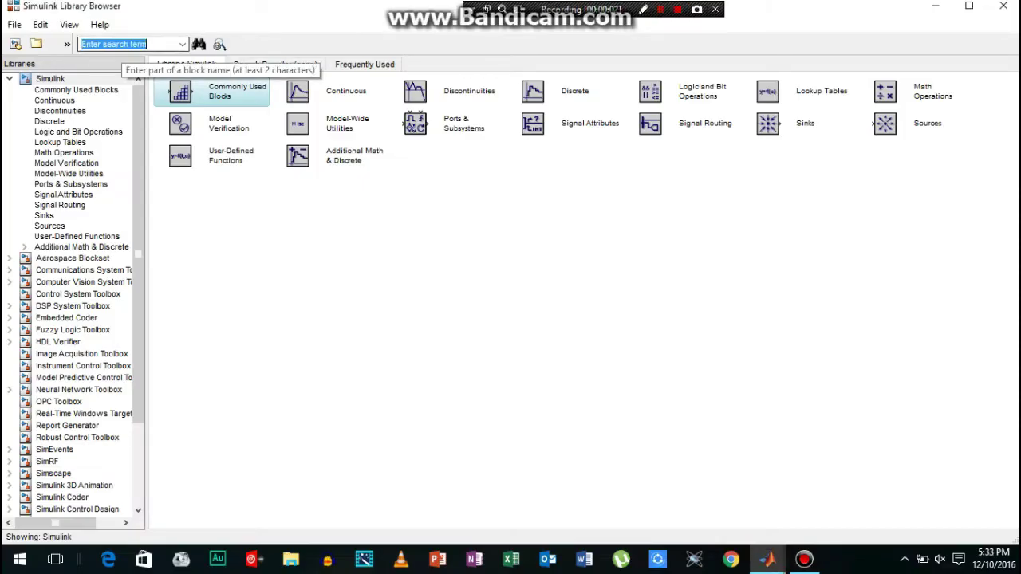
type("dc voltage")
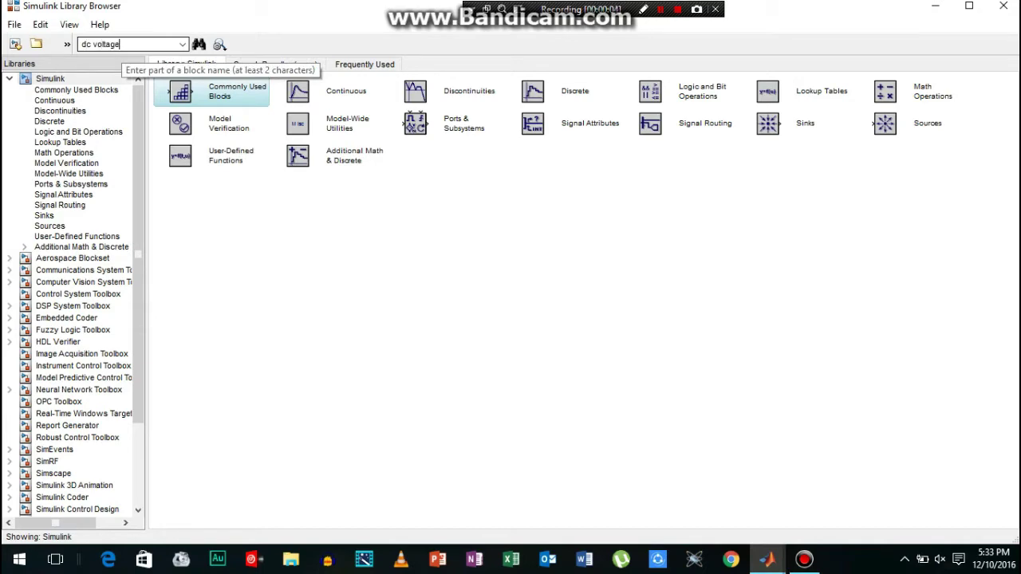
key("Return")
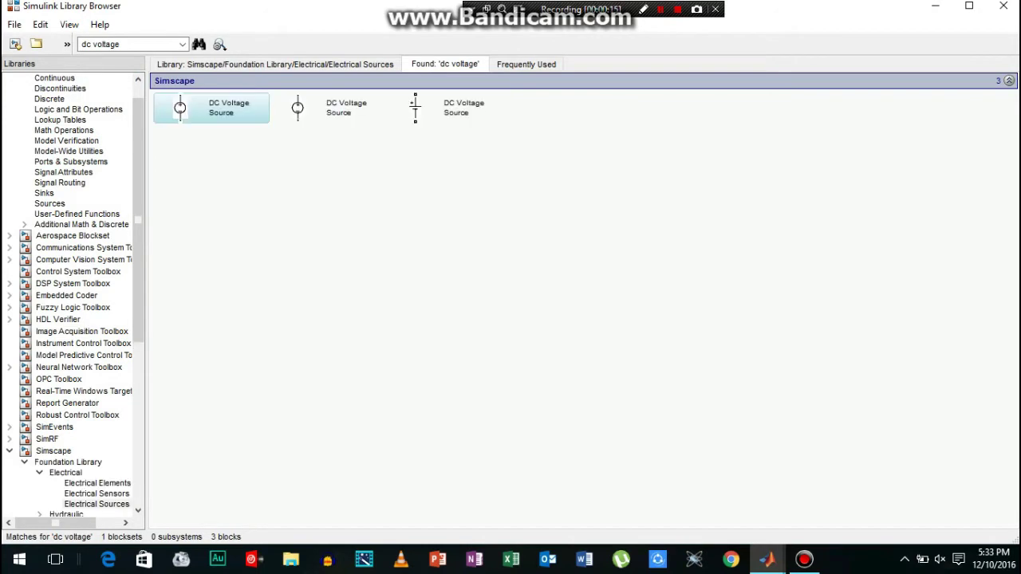
right_click(405, 108)
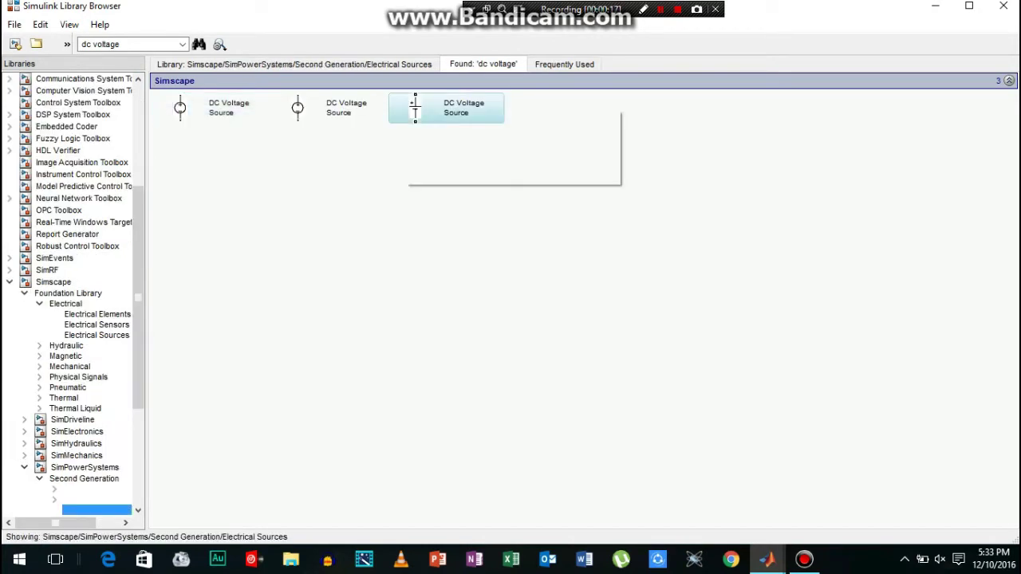
left_click(460, 117)
Search the library for "mosfet" and add the SimPowerSystems Mosfet block to the untitled model
left_click(112, 44)
type("mosfe")
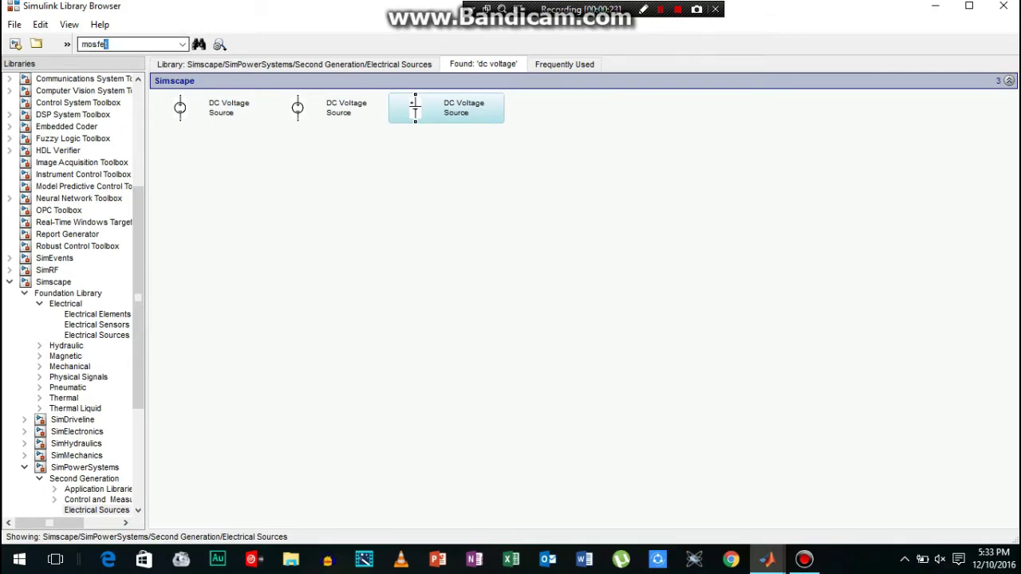
type("t")
key("Return")
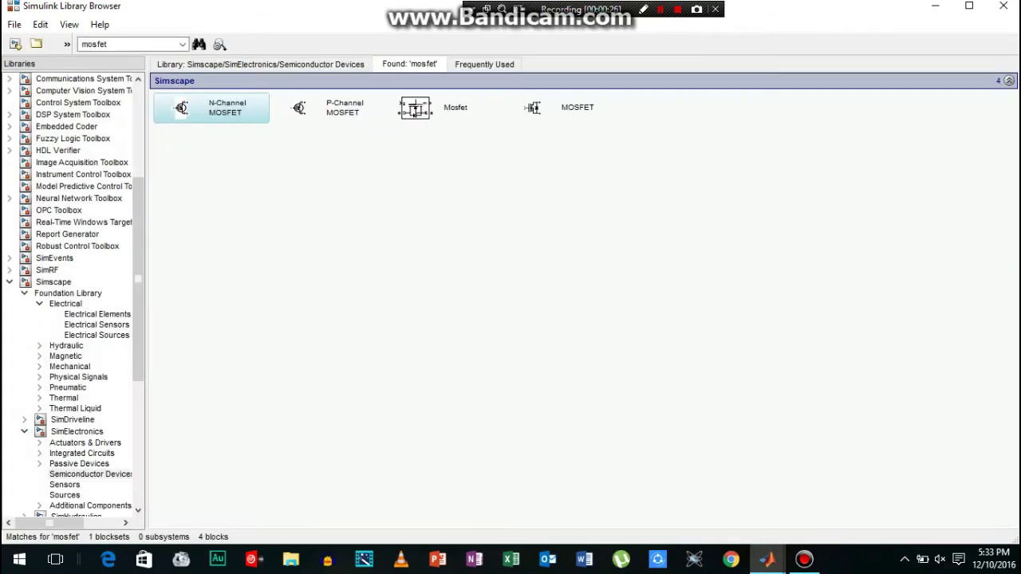
right_click(414, 109)
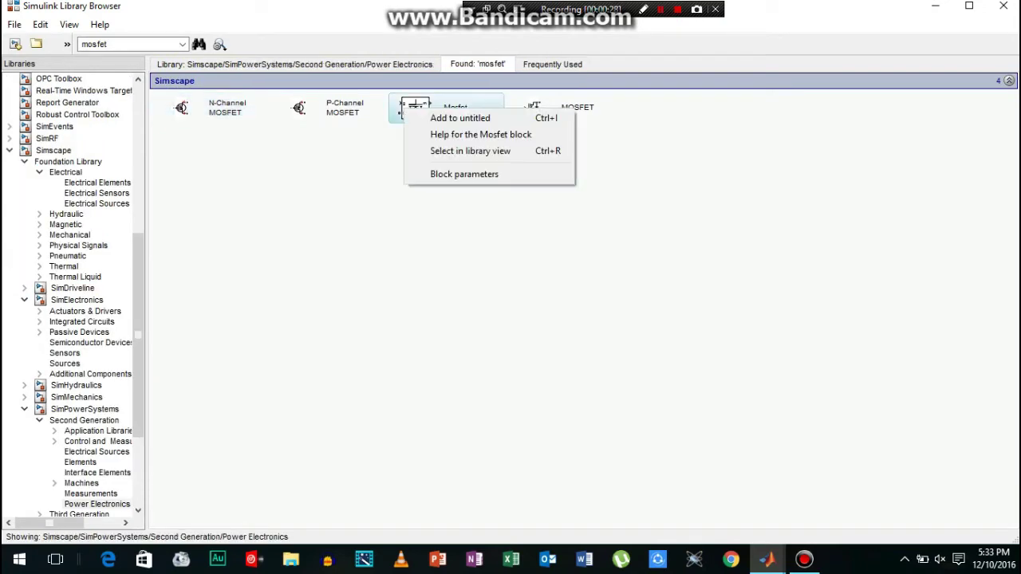
left_click(455, 119)
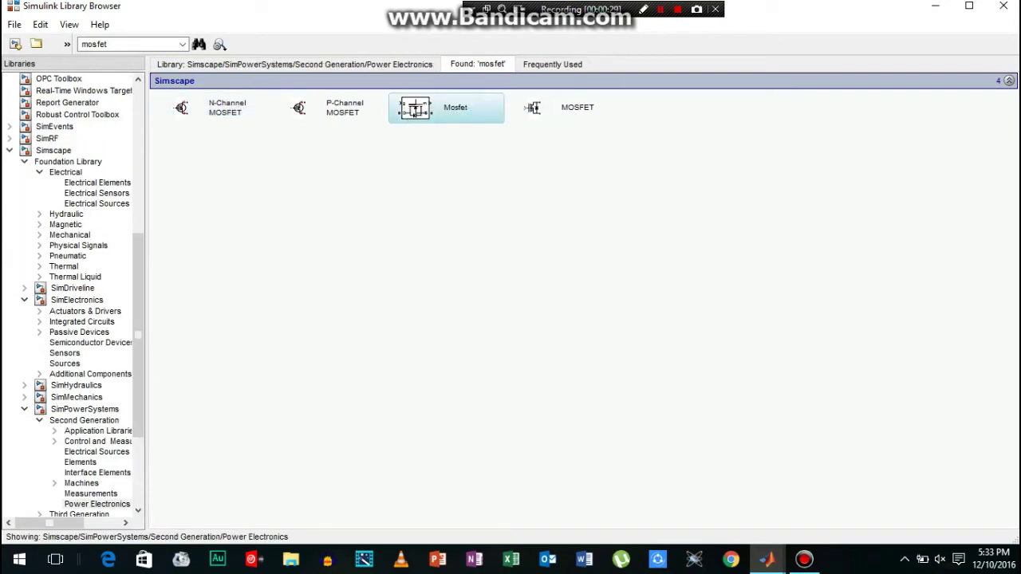
Search the library for "pulse" and add the Simulink Pulse Generator to the untitled model
double_click(94, 45)
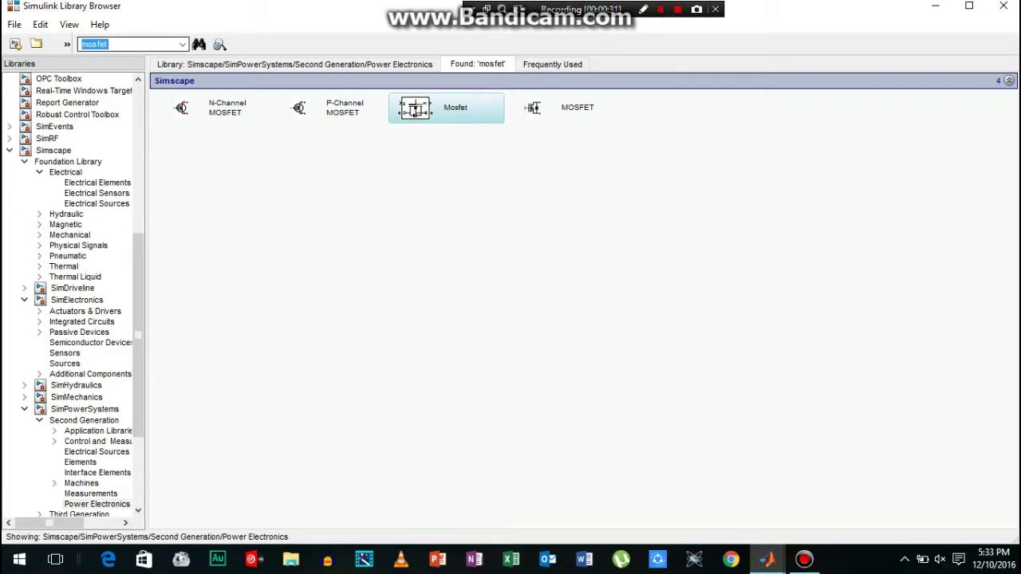
type("pulse")
key("Return")
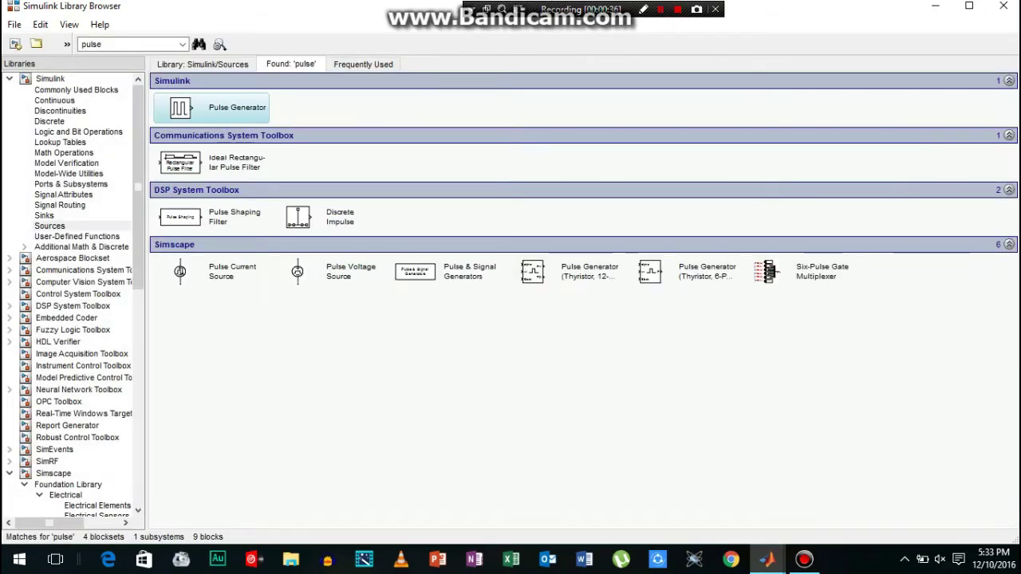
right_click(169, 108)
left_click(225, 116)
Search the library for "diode" and add the SimPowerSystems Power Electronics Diode to the untitled model
left_click_drag(82, 43, 202, 46)
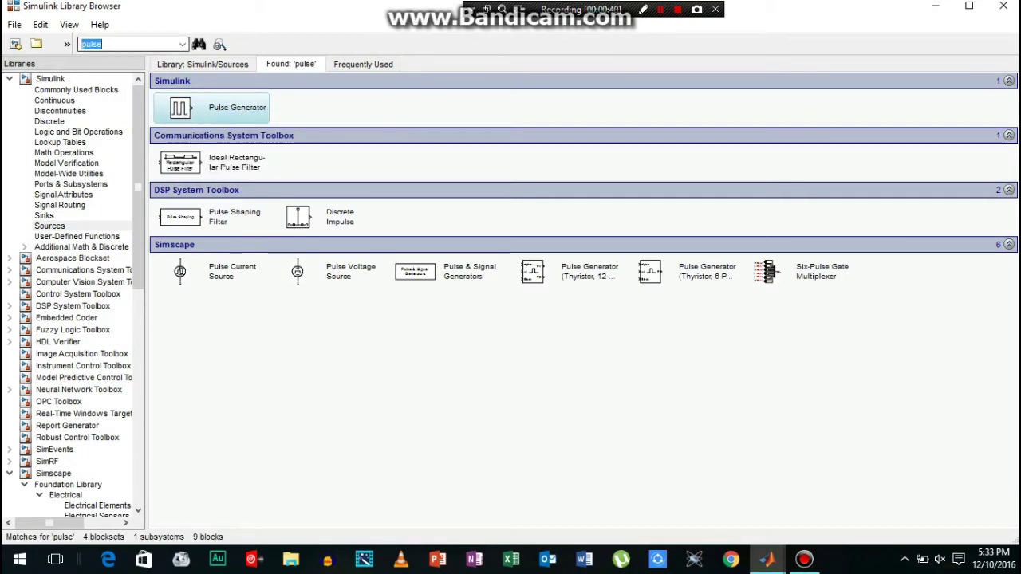
type("ddiode")
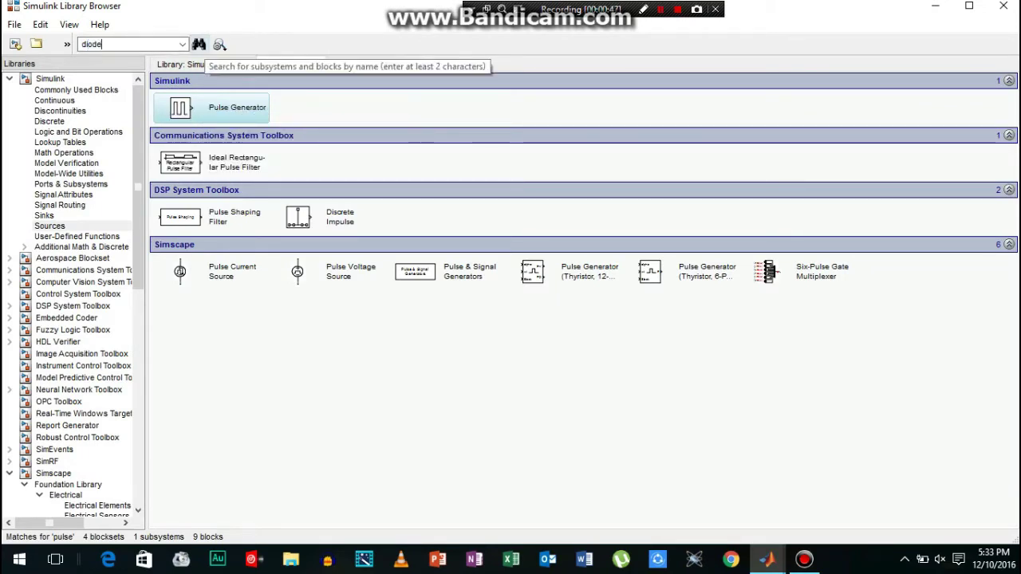
key("Return")
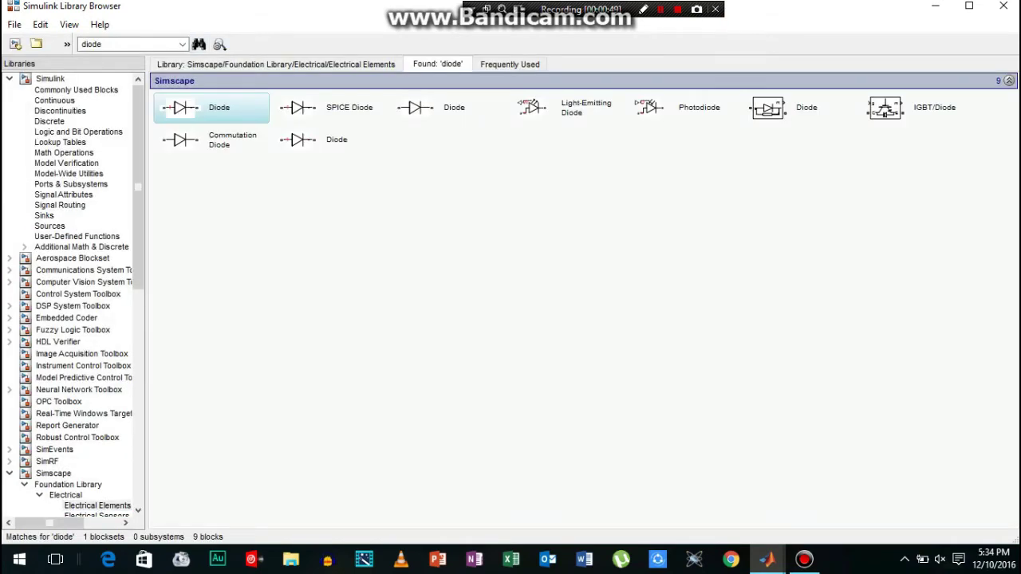
right_click(756, 107)
left_click(810, 118)
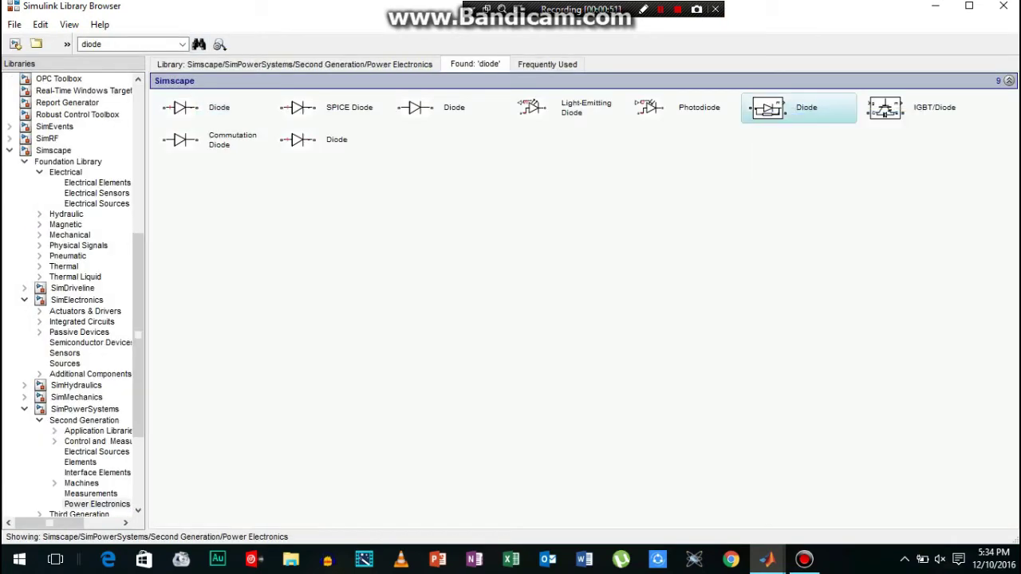
Search the library for "rlc" and add the Series RLC Branch block to the untitled model
double_click(92, 45)
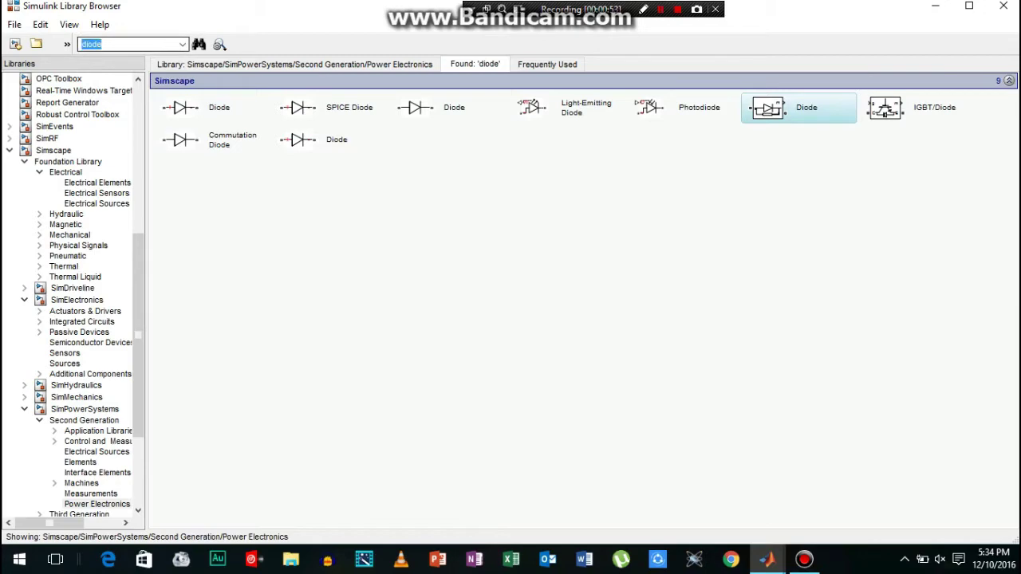
type("rlc")
key("Return")
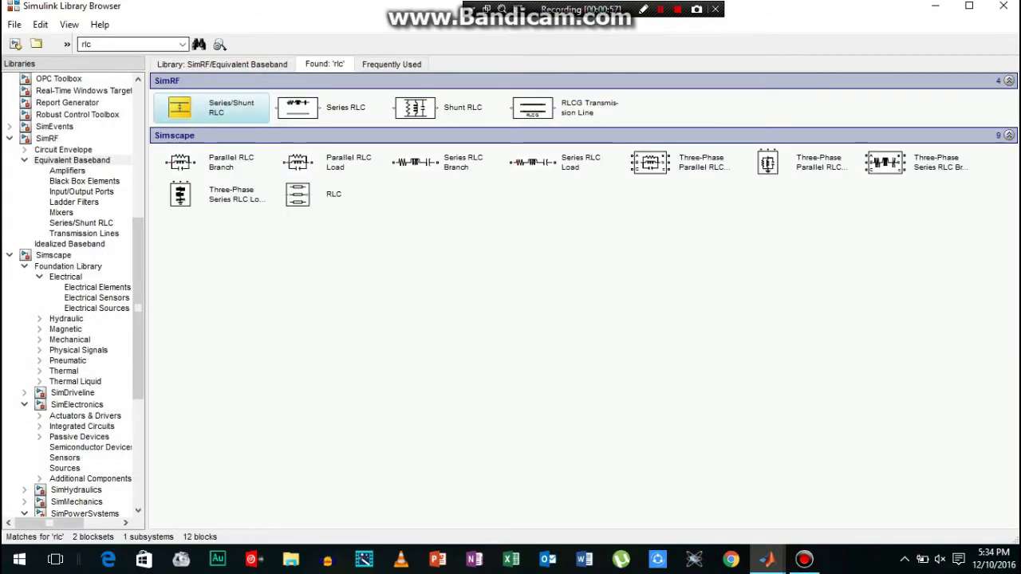
right_click(403, 161)
left_click(460, 173)
Search the library for "scope" and add the Simulink Scope from Commonly Used Blocks to the untitled model
left_click(104, 44)
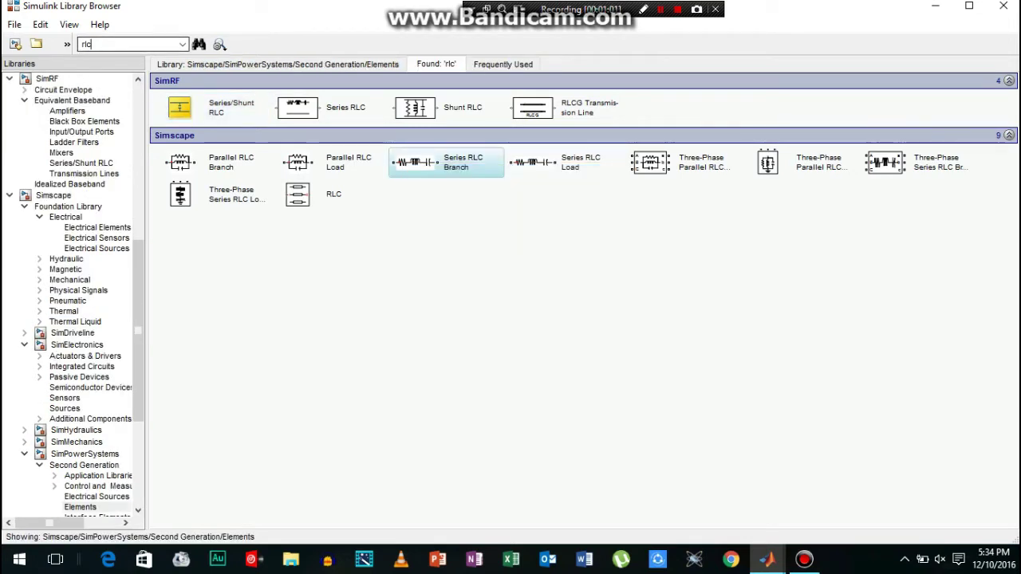
double_click(87, 44)
type("scope")
key("Return")
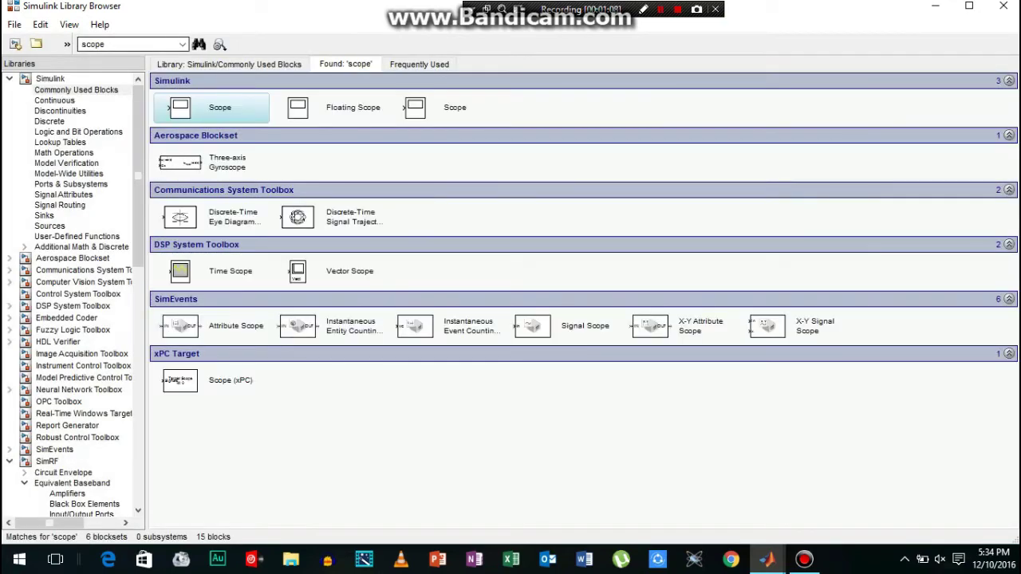
right_click(169, 110)
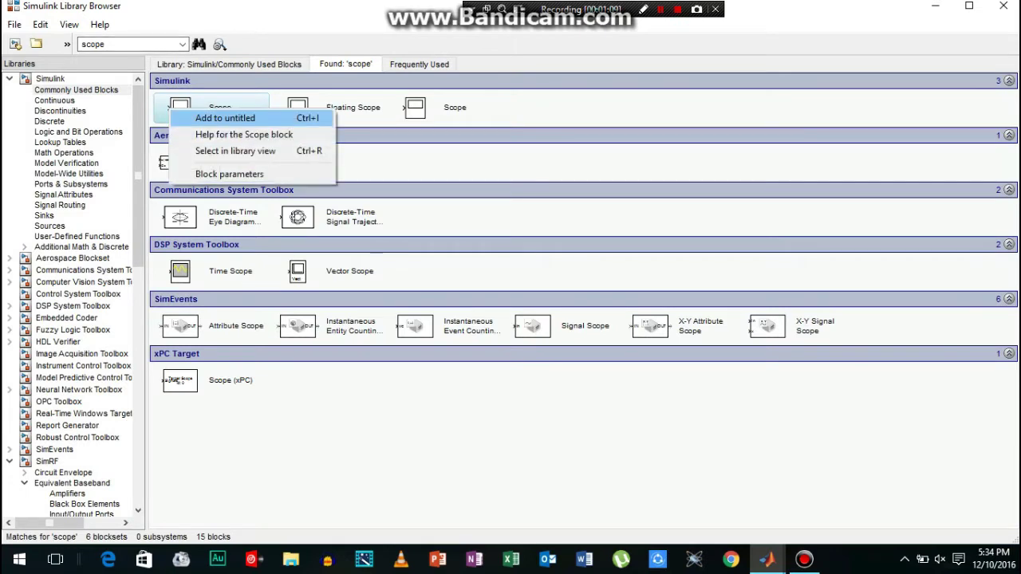
left_click(225, 118)
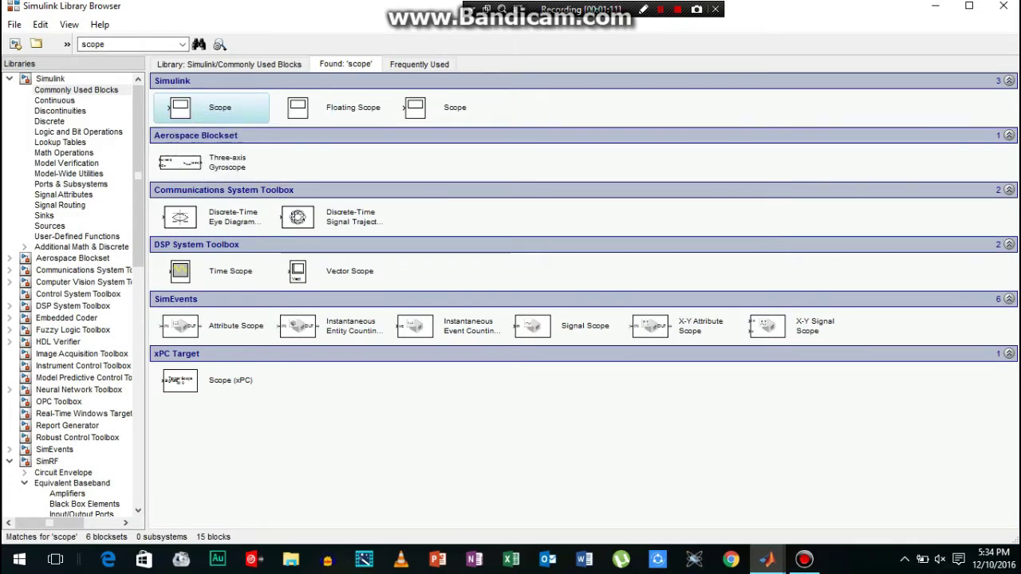
Search the library for "multimeter" and add the Multimeter block to the untitled model
double_click(94, 44)
type("multimeter")
key("Return")
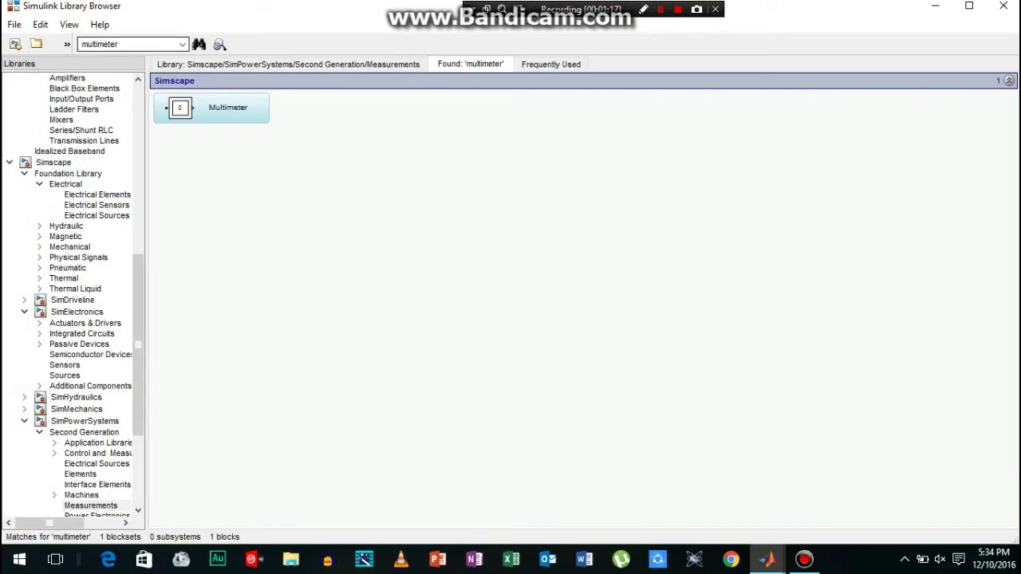
right_click(170, 108)
left_click(225, 118)
In the untitled model, spread the stacked Multimeter, Scope, Series RLC Branch, Diode, Pulse Generator, Mosfet and DC Voltage Source blocks apart
left_click(767, 560)
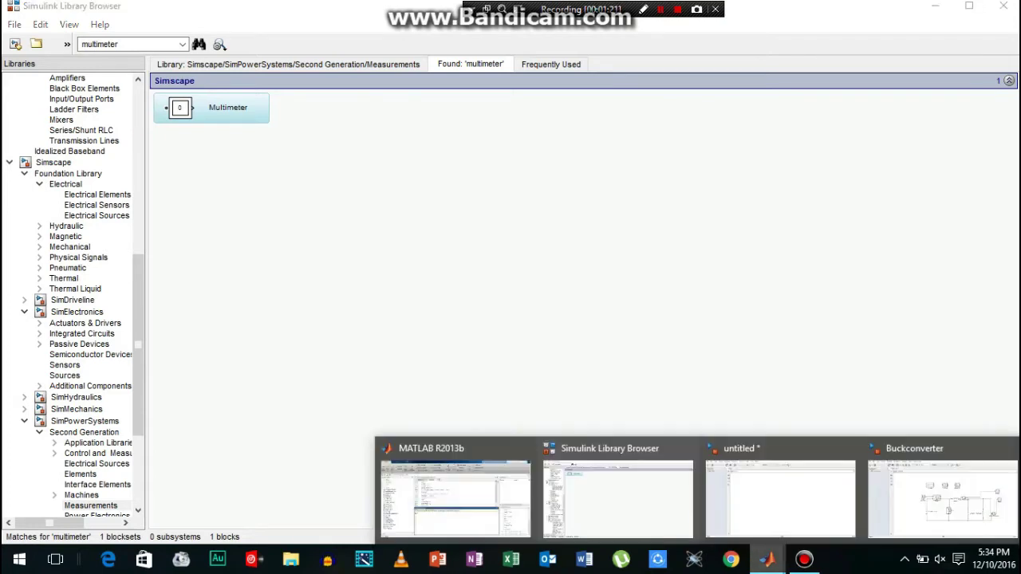
left_click(780, 495)
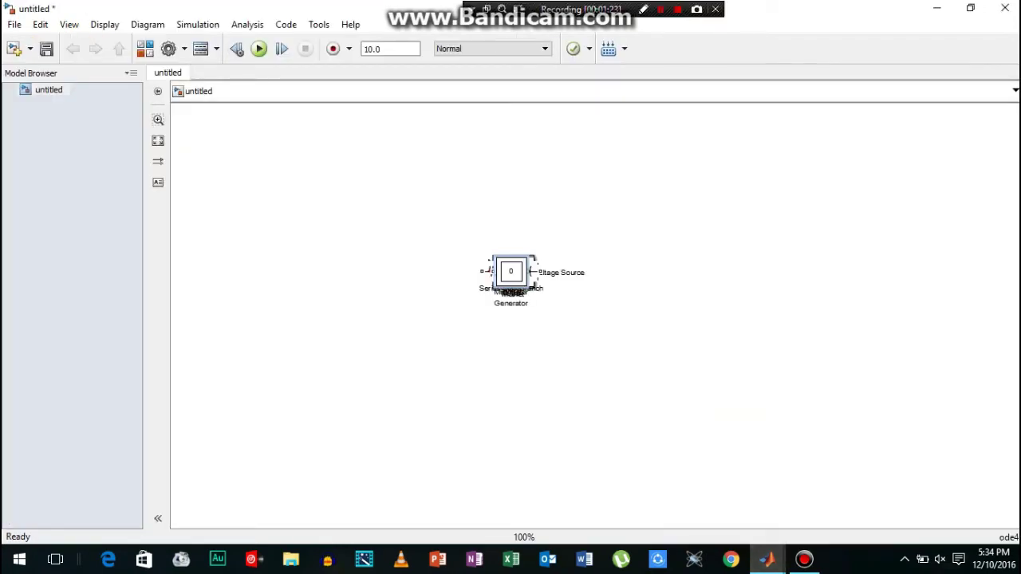
left_click_drag(512, 272, 447, 163)
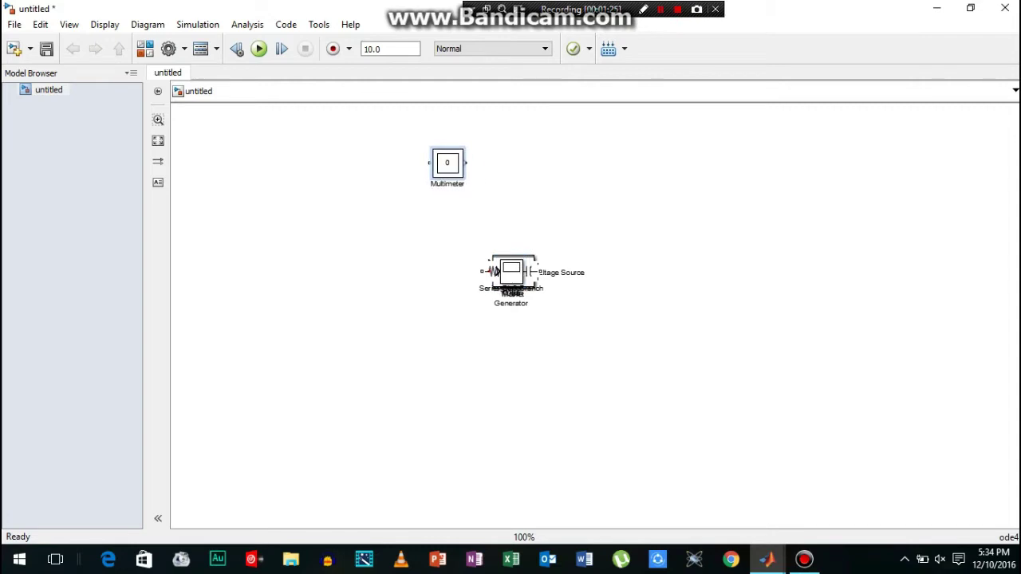
left_click_drag(511, 271, 522, 174)
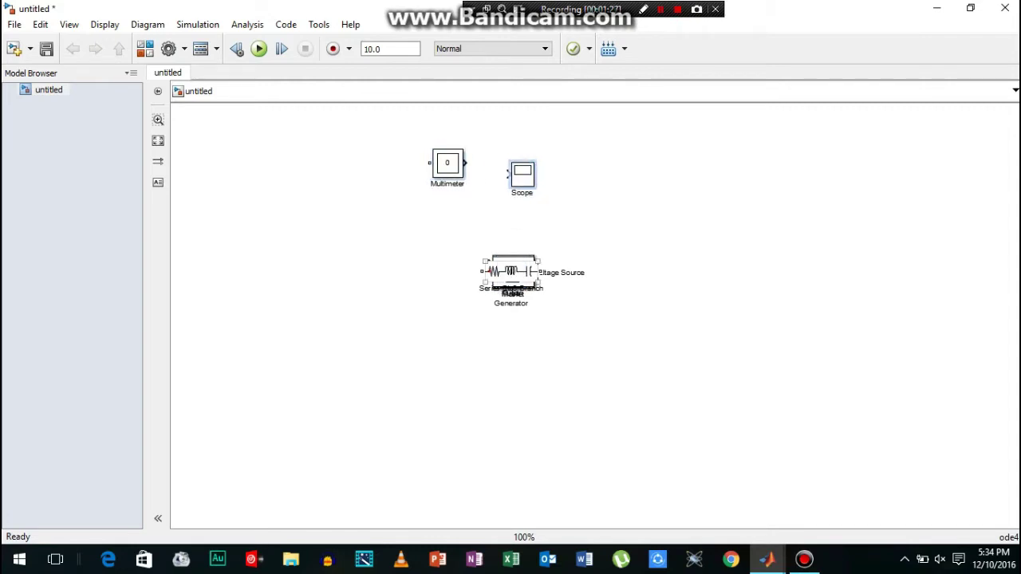
left_click_drag(511, 271, 642, 196)
left_click_drag(511, 271, 512, 367)
left_click_drag(511, 273, 308, 209)
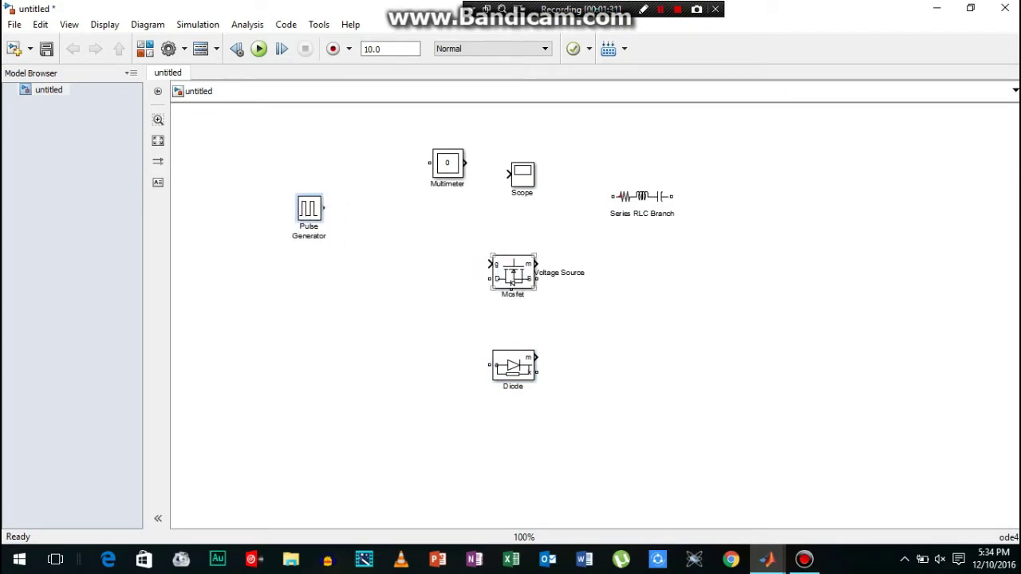
left_click_drag(511, 281, 320, 351)
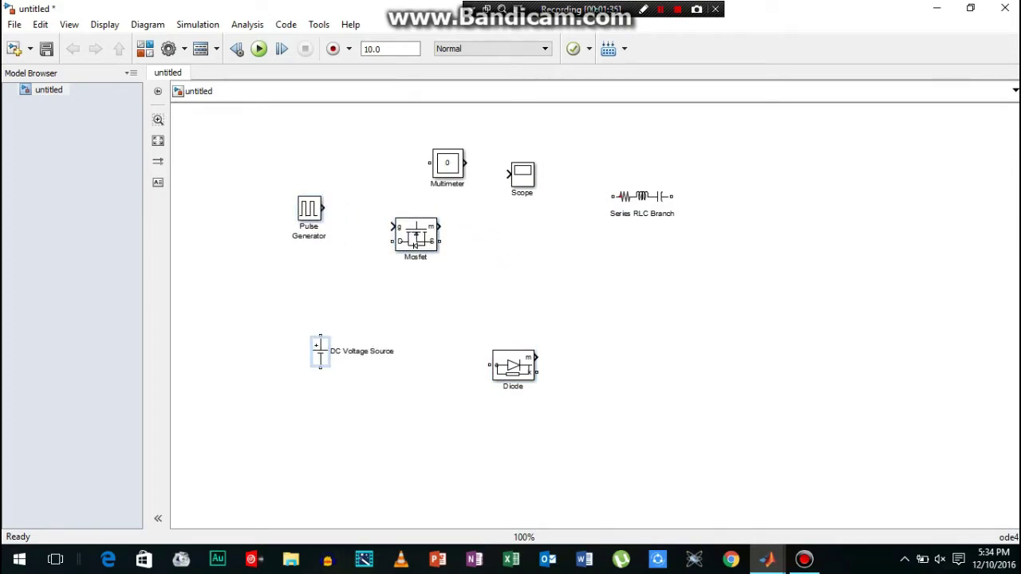
Return to the Simulink Library Browser, search for "gui" and add the powergui block to the untitled model
left_click(694, 559)
mouse_move(767, 559)
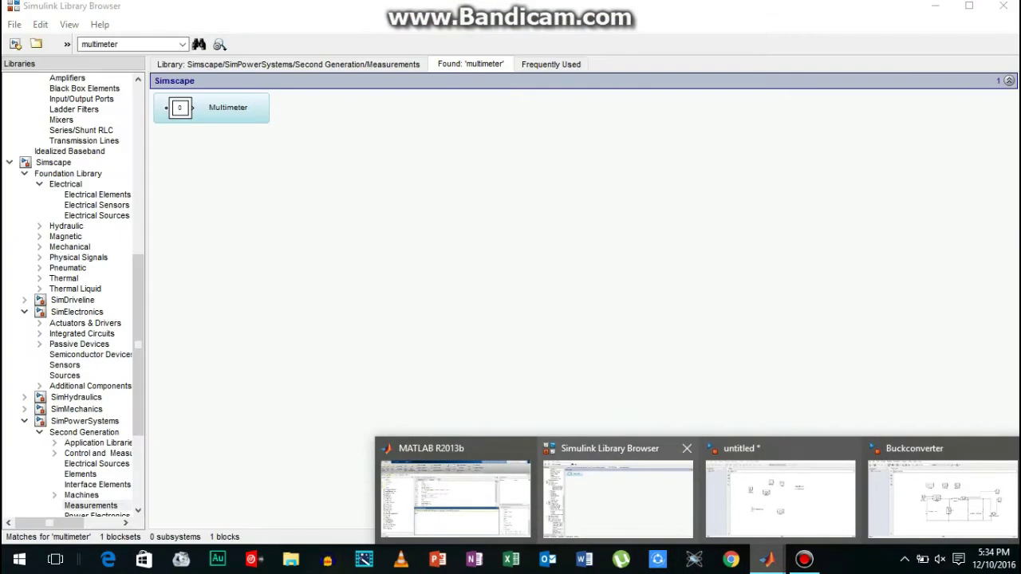
left_click(618, 491)
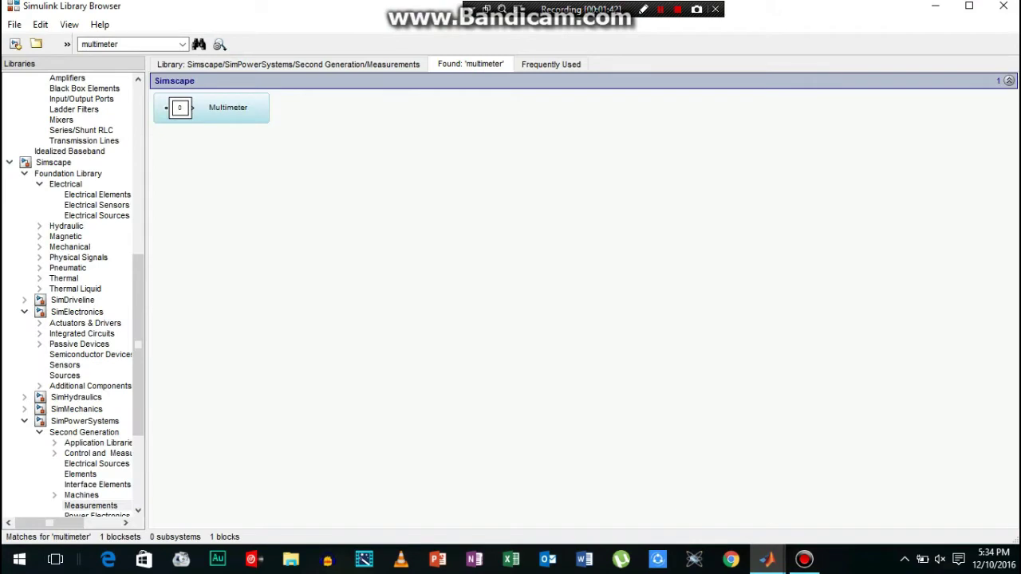
double_click(101, 45)
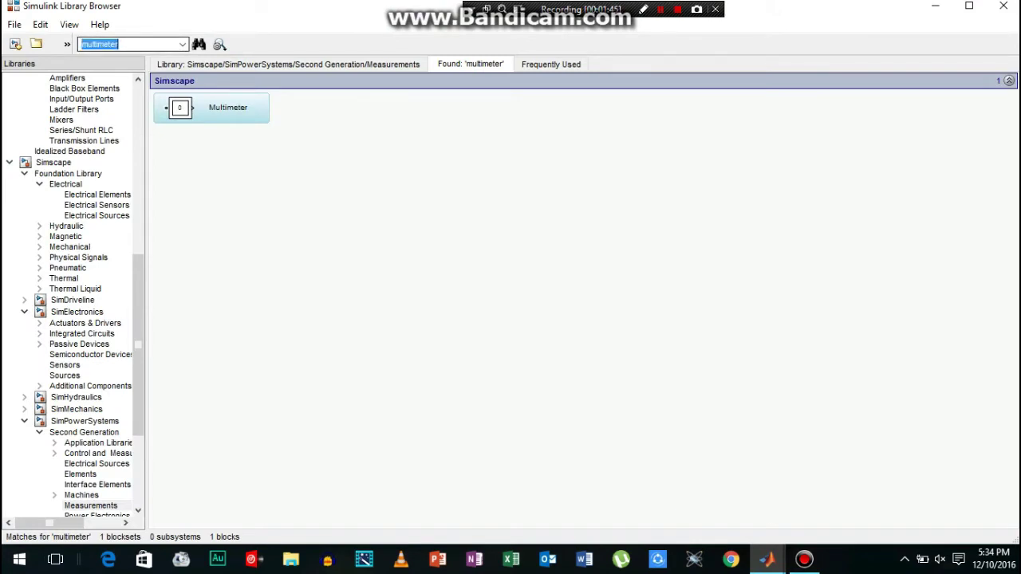
type("gui")
key("Return")
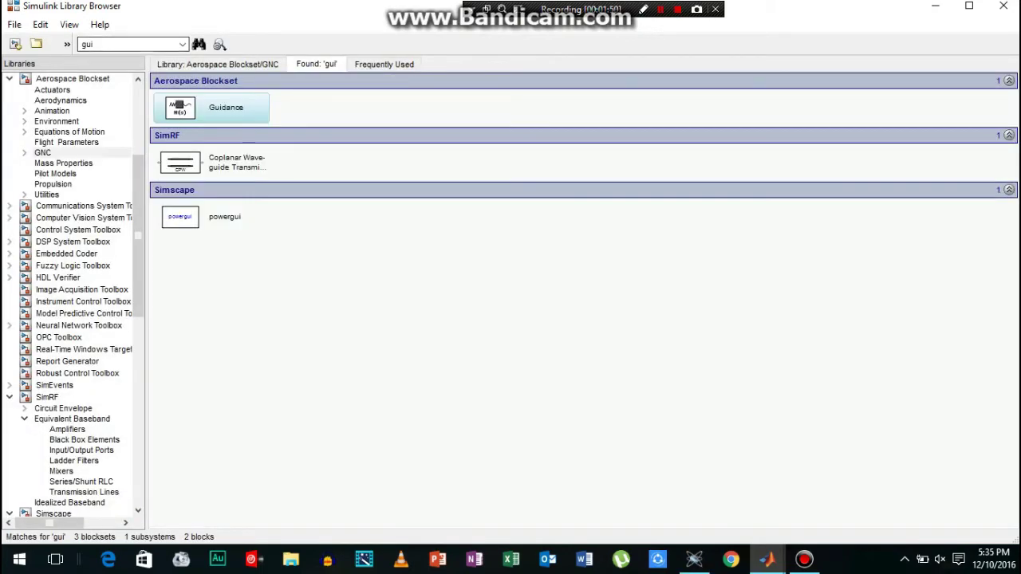
right_click(169, 218)
left_click(226, 227)
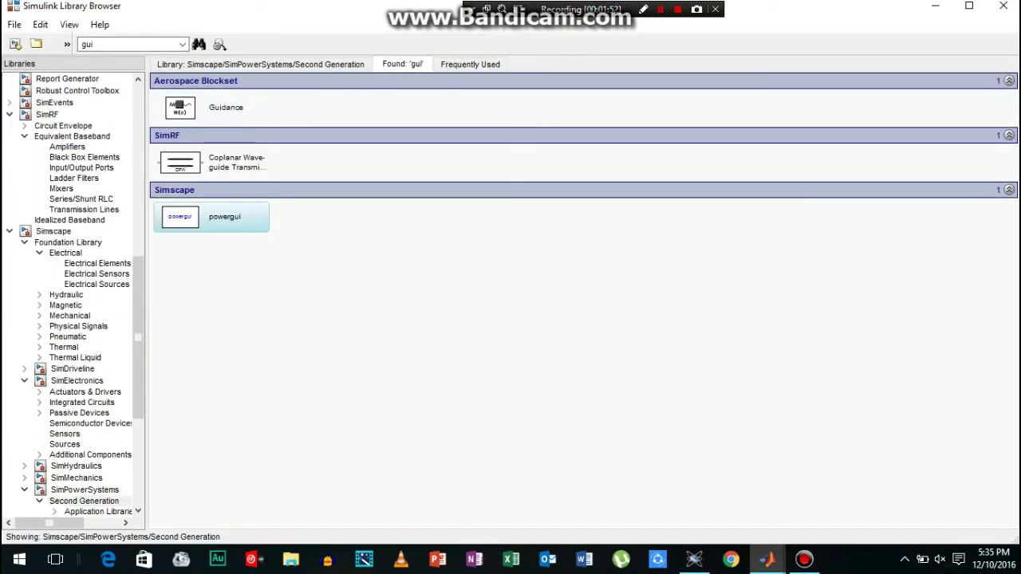
In the untitled model, move the powergui block above the Pulse Generator, clear of the circuit blocks
mouse_move(766, 559)
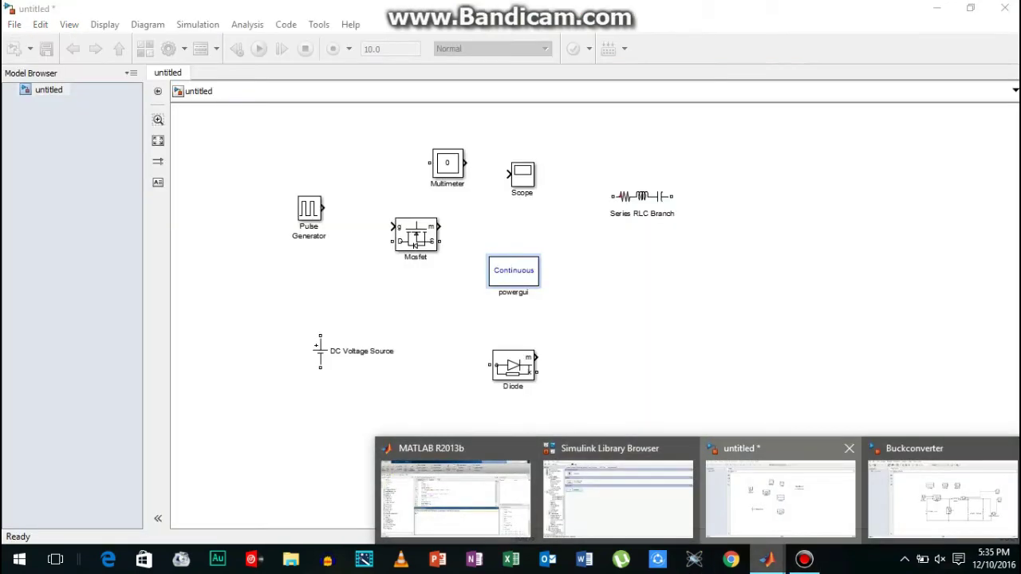
left_click(752, 488)
left_click_drag(514, 270, 300, 139)
Connect the DC Voltage Source's positive terminal to the Mosfet's drain and the Pulse Generator's output to its gate
left_click_drag(398, 282, 311, 341)
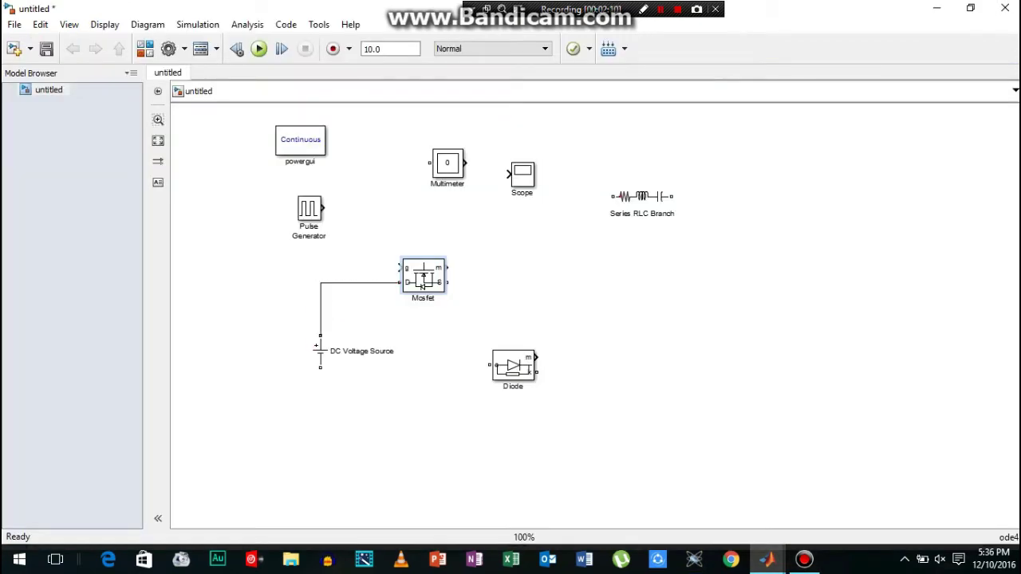
left_click_drag(309, 209, 399, 268)
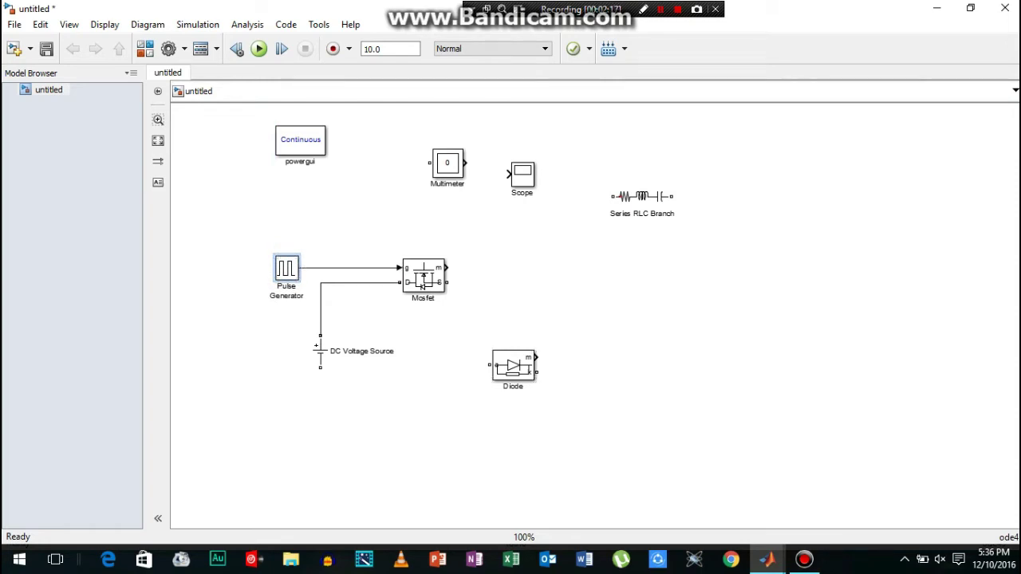
Move the Series RLC Branch next to the Mosfet's output side and the Diode up beside the Scope
left_click_drag(642, 196, 537, 267)
left_click_drag(513, 366, 621, 176)
left_click(537, 267)
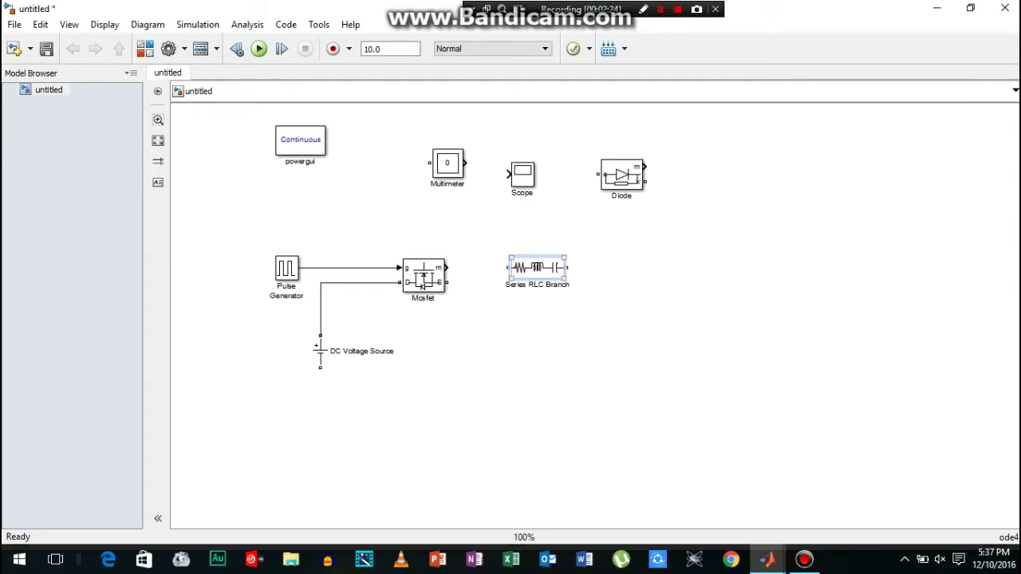
Rotate the Series RLC Branch clockwise and place it vertically below and to the right of the Mosfet
right_click(532, 268)
mouse_move(562, 302)
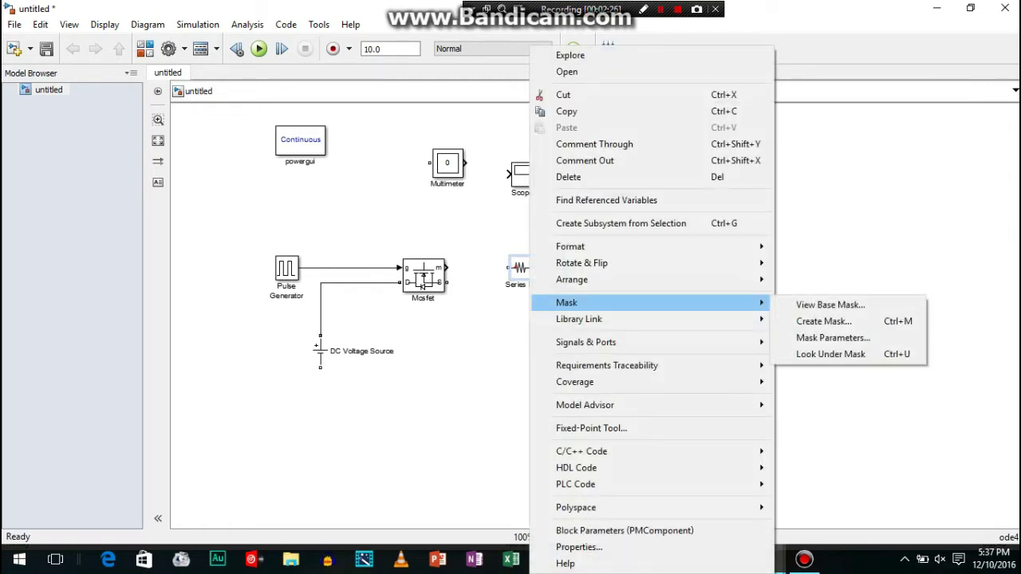
mouse_move(581, 263)
left_click(816, 265)
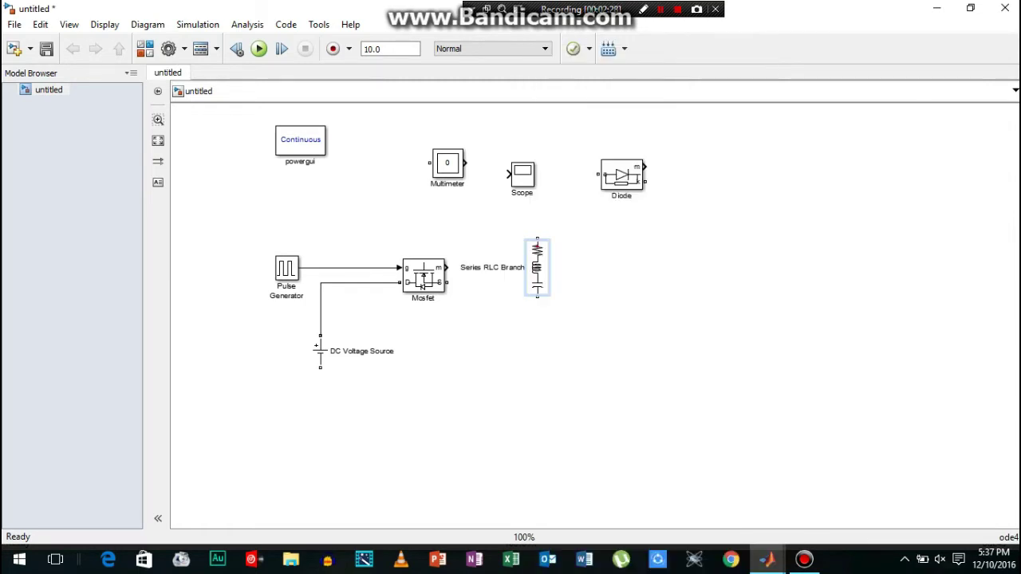
left_click_drag(515, 323, 504, 339)
Set the Series RLC Branch to branch type L with an inductance of 0.2 H, measuring branch voltage and current
double_click(503, 338)
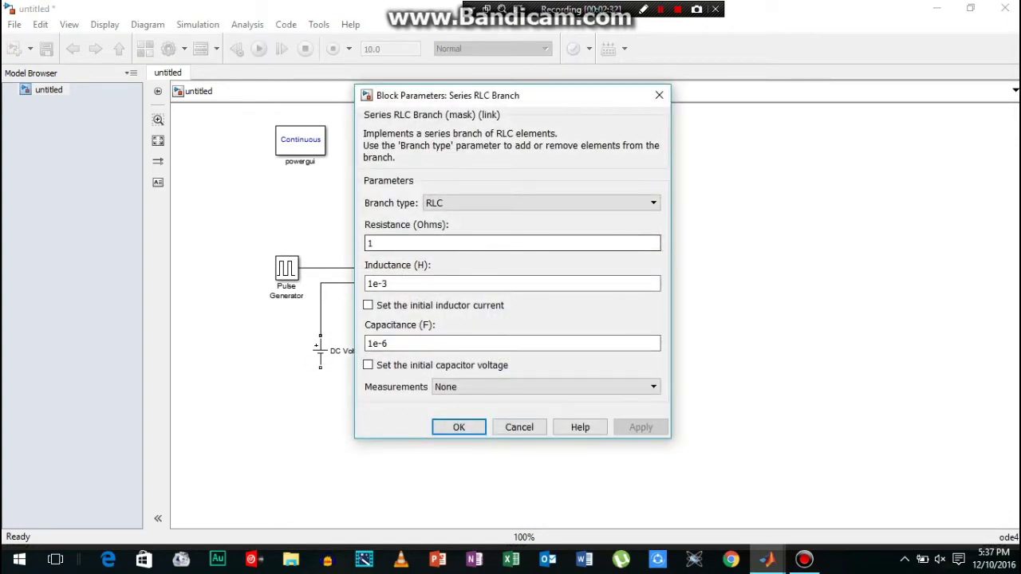
left_click(622, 202)
left_click(540, 241)
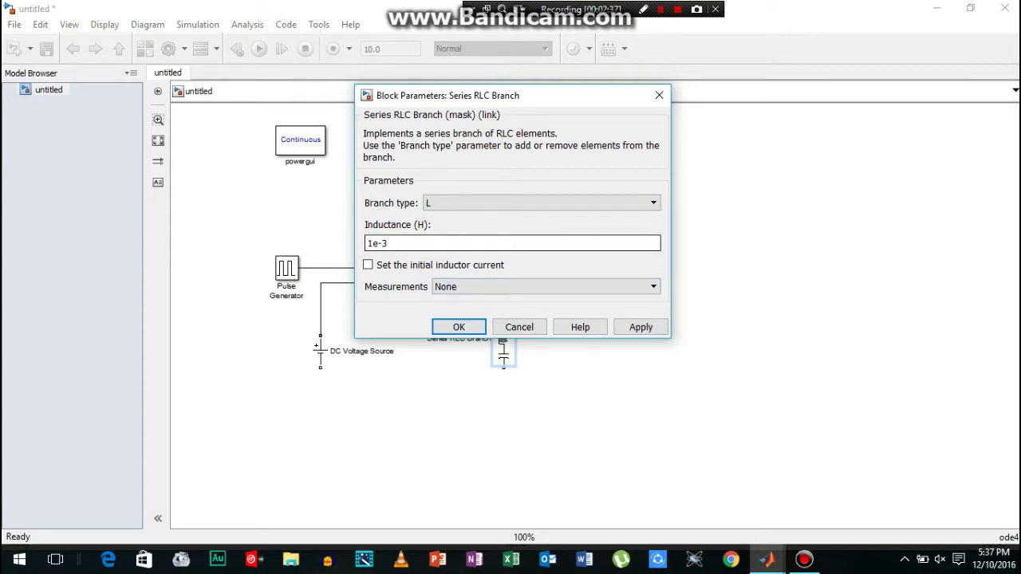
key("Tab")
type("0.2")
left_click(547, 287)
left_click(492, 337)
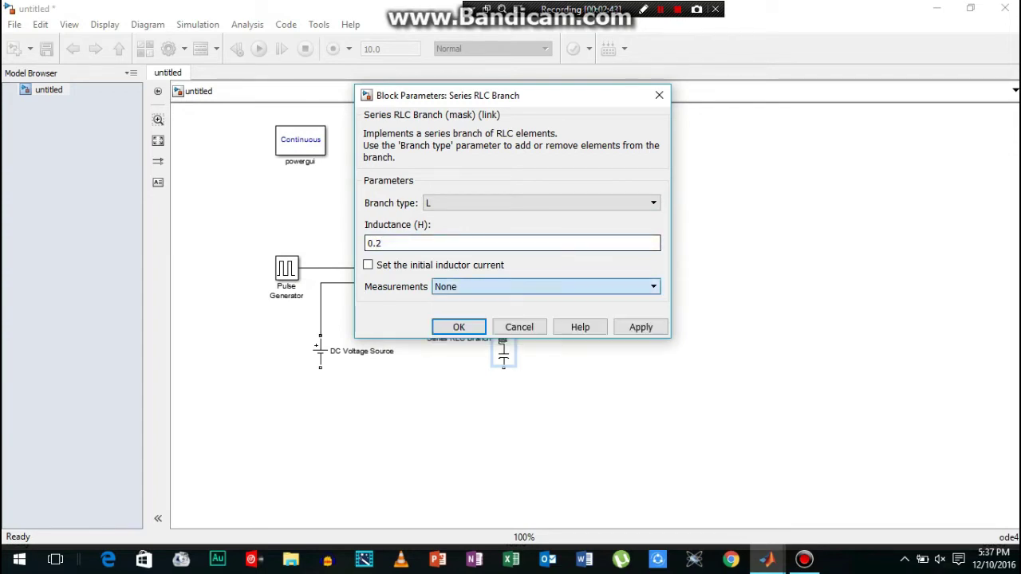
left_click(458, 326)
Connect the inductor branch's upper terminal to the Mosfet's source terminal
left_click(503, 338)
left_click_drag(503, 309, 447, 282)
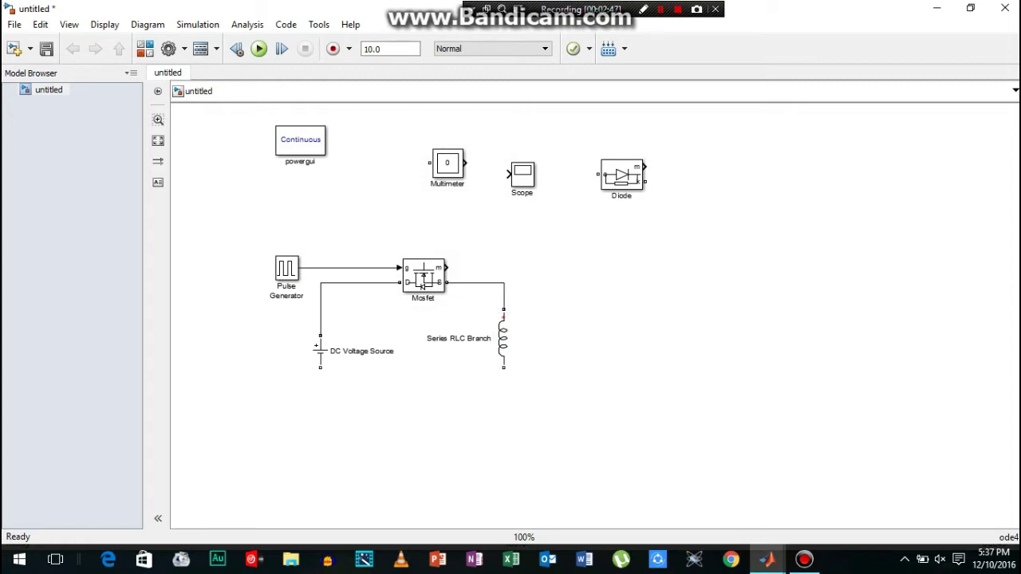
left_click(423, 275)
key("Escape")
left_click(321, 352)
left_click(391, 352)
key("Escape")
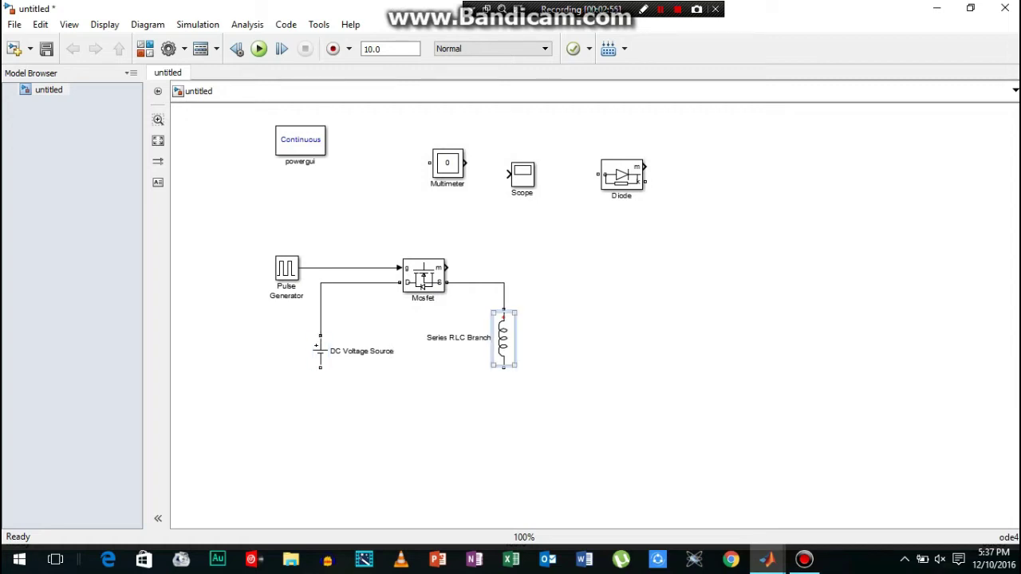
Rename the Series RLC Branch block to "Inductor"
key("BackSpace")
key("BackSpace")
key("BackSpace")
key("BackSpace")
key("BackSpace")
key("BackSpace")
key("BackSpace")
key("BackSpace")
key("BackSpace")
key("BackSpace")
key("BackSpace")
key("BackSpace")
key("BackSpace")
key("BackSpace")
key("BackSpace")
key("BackSpace")
key("BackSpace")
type("Inductor")
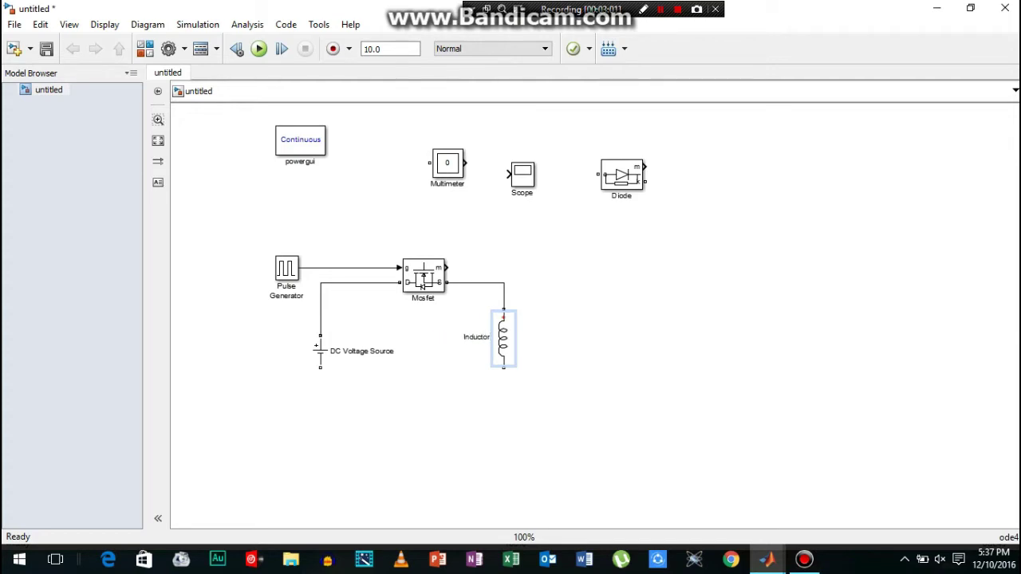
key("Escape")
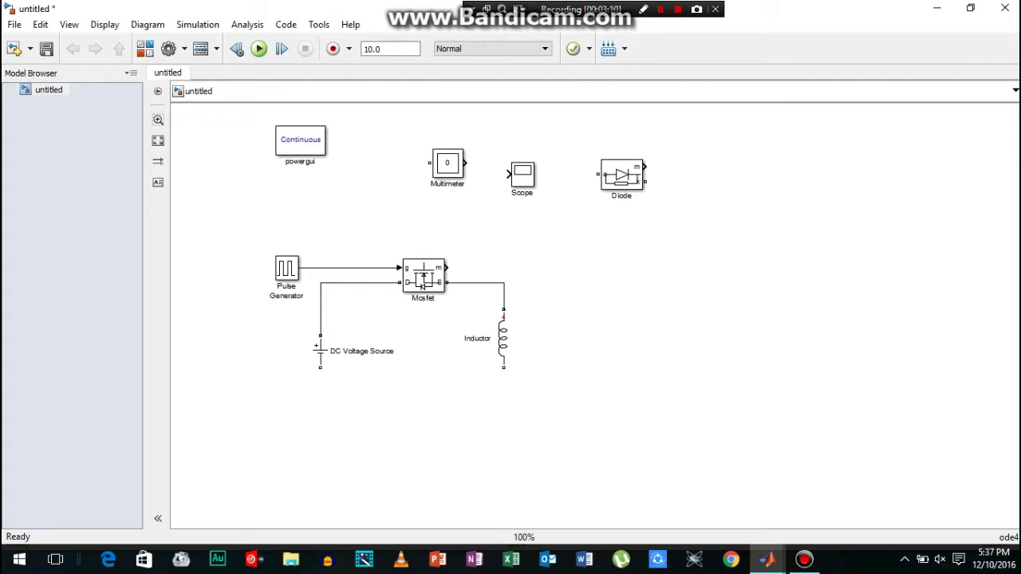
Flip the Diode to the right of the Mosfet and connect its cathode to the Mosfet–Inductor line
left_click_drag(622, 176, 602, 285)
right_click(604, 283)
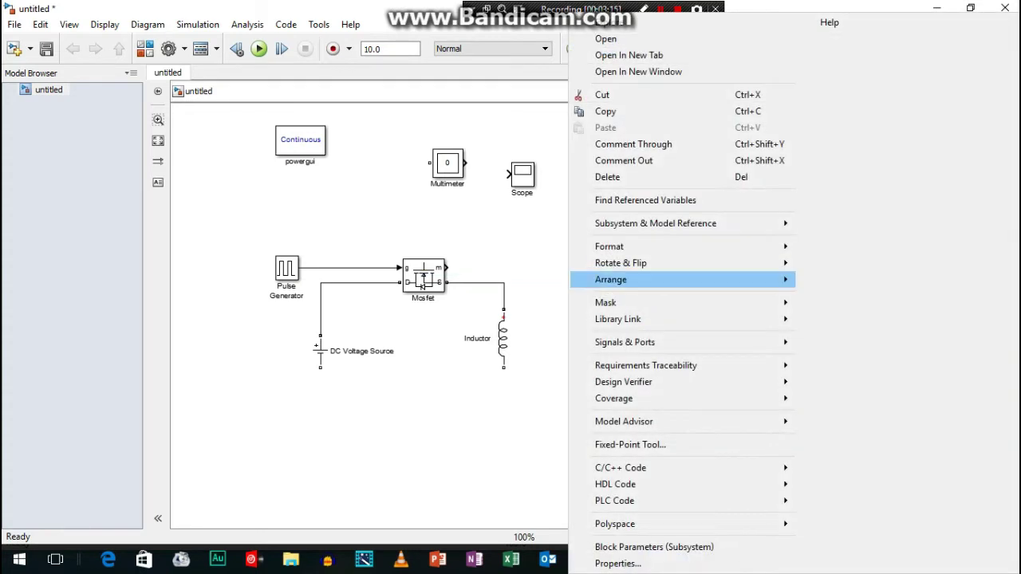
mouse_move(630, 263)
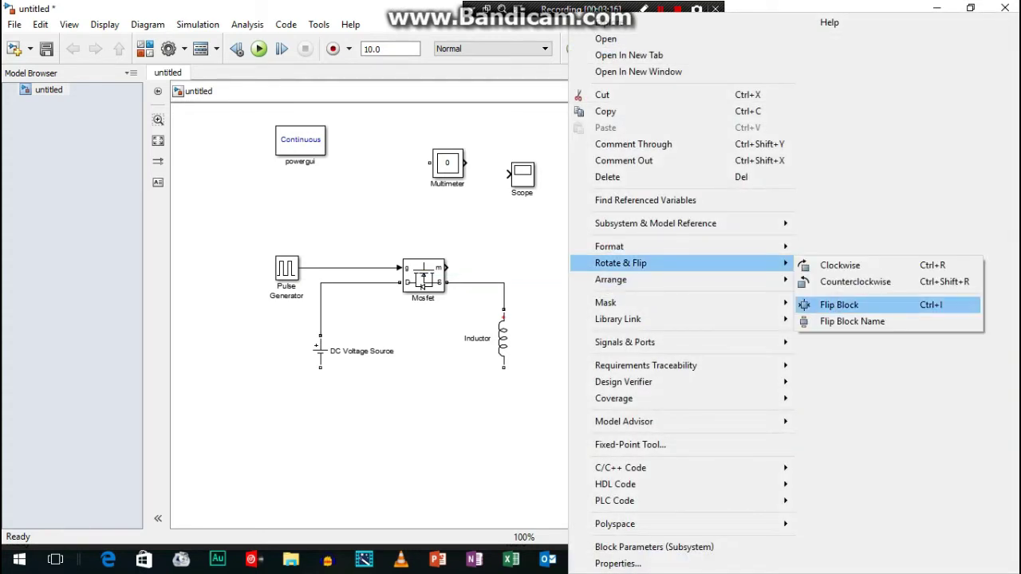
left_click(839, 305)
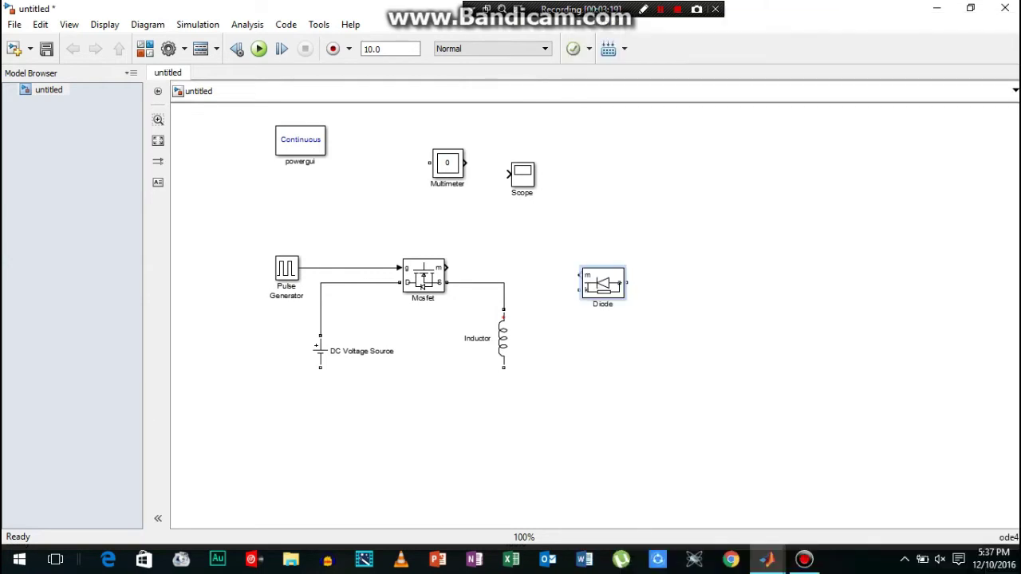
left_click_drag(603, 283, 503, 282)
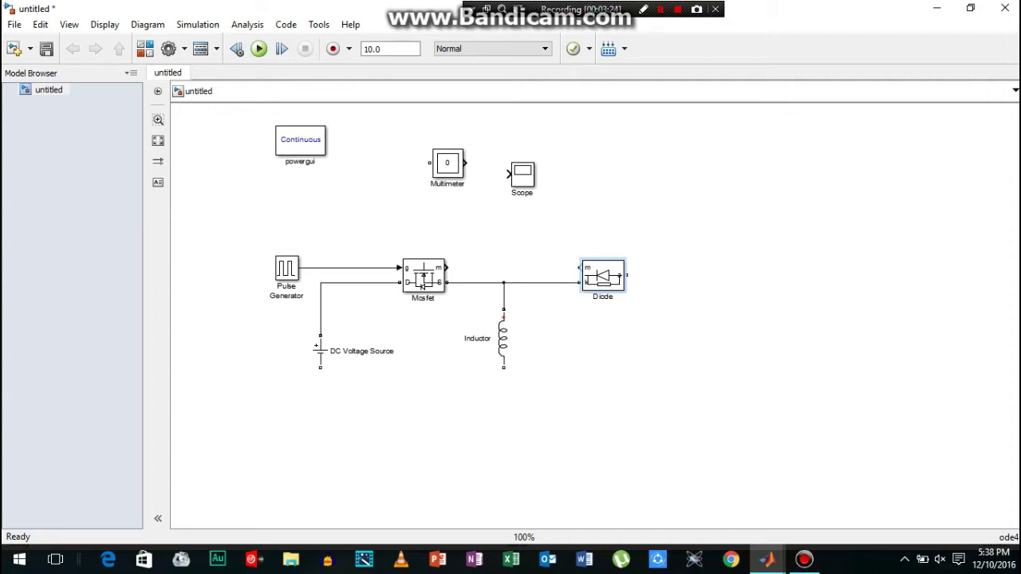
Copy the Inductor block and place the duplicate below and to the right of the Diode
left_click(503, 335)
right_click(503, 334)
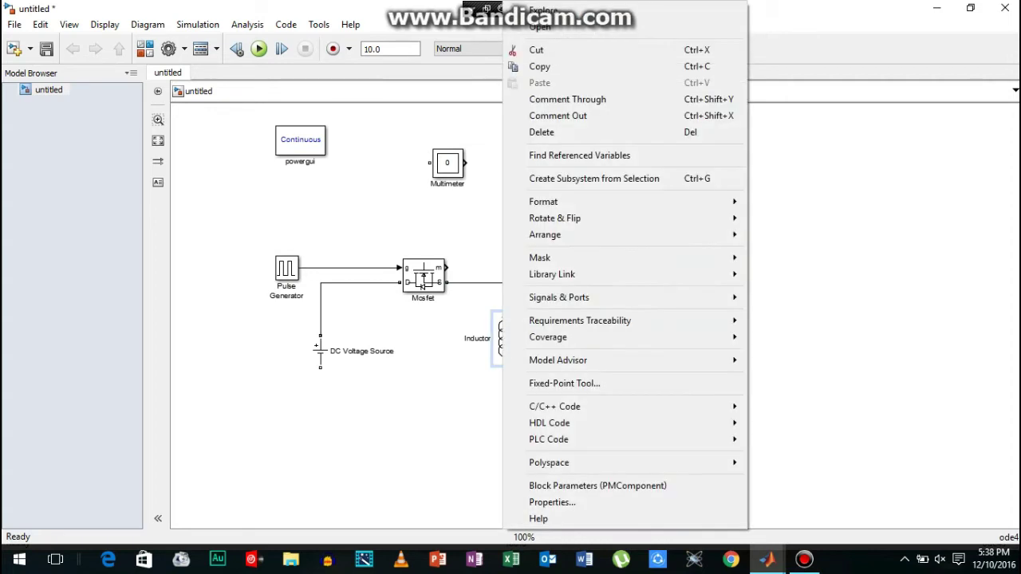
mouse_move(550, 258)
left_click(540, 66)
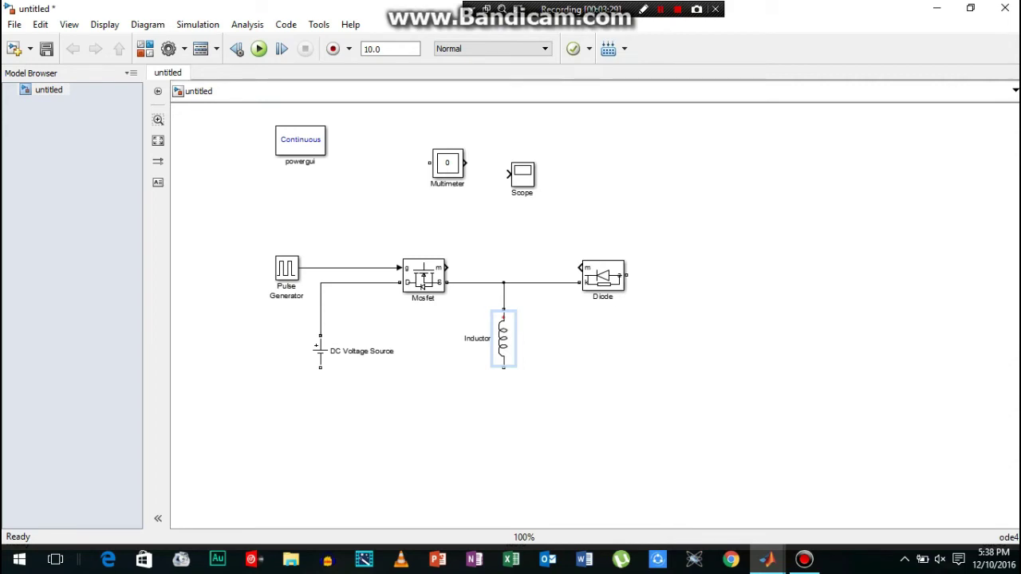
right_click(653, 315)
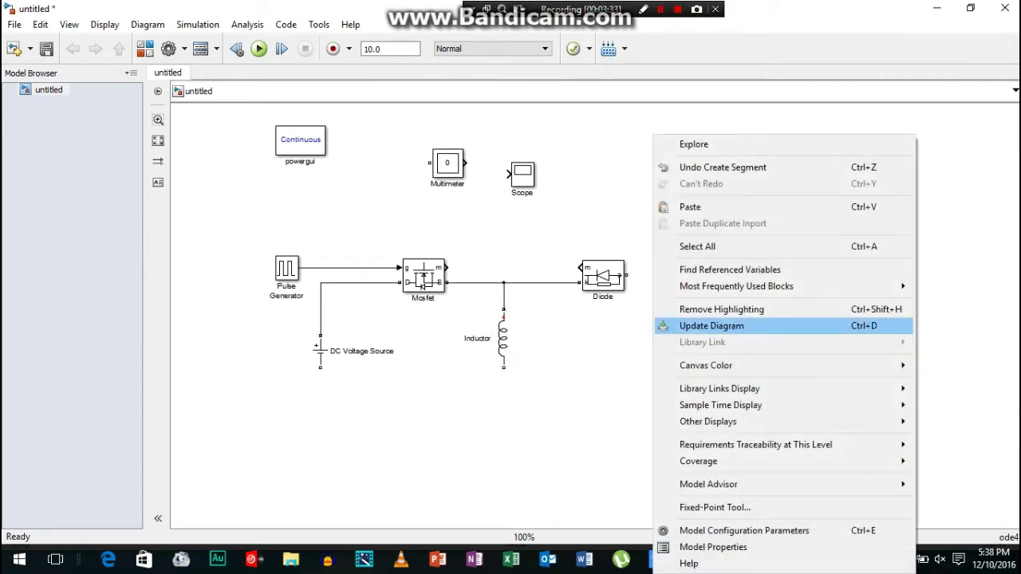
left_click(686, 206)
left_click_drag(664, 342, 672, 338)
Set the duplicated branch below the Diode to type C with a capacitance of 440e-6 F
left_click(541, 253)
left_click(542, 303)
key("Tab")
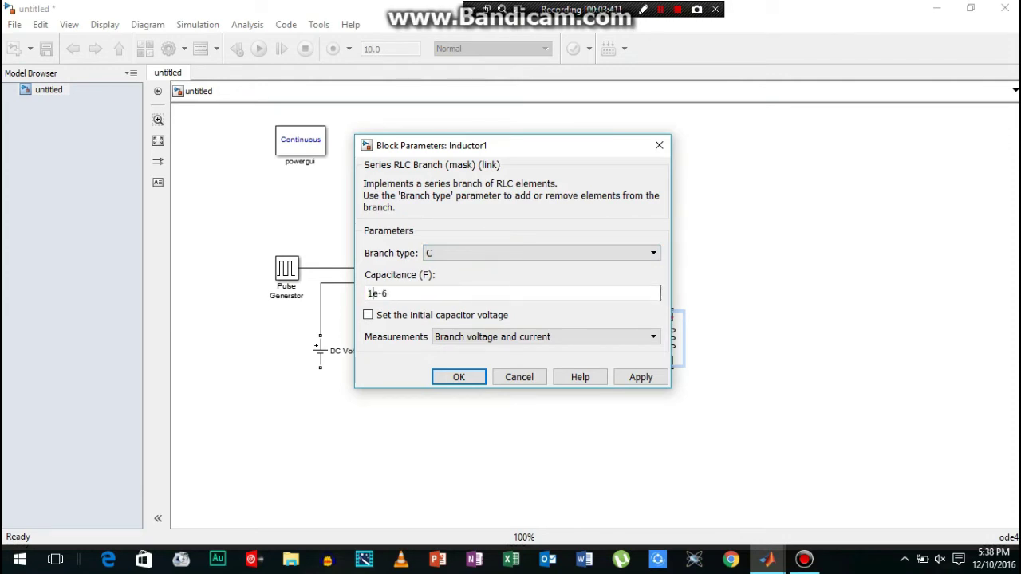
key("Delete")
type("440")
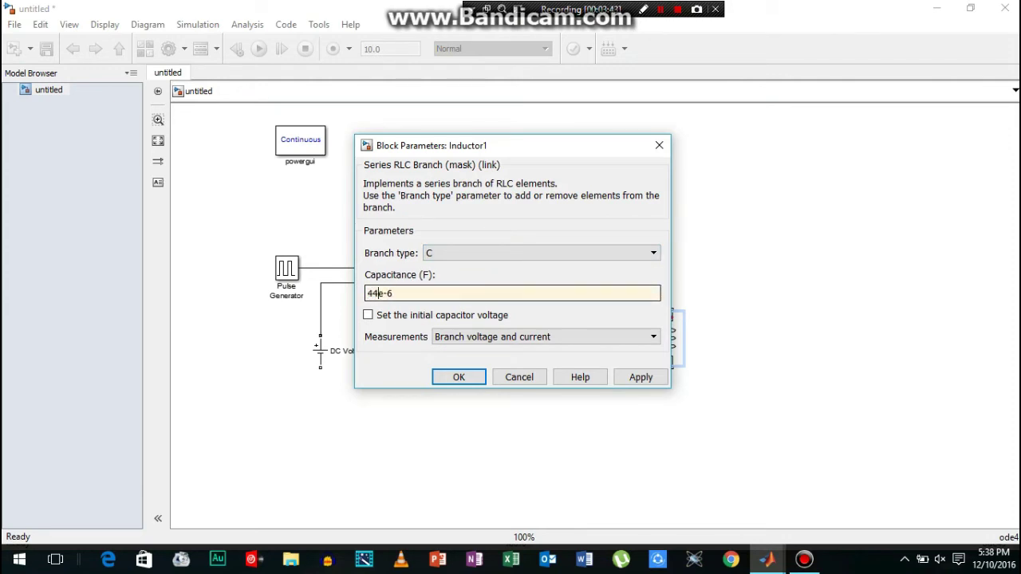
key("Return")
key("Escape")
Connect the capacitor branch's upper terminal to the Diode's anode
mouse_move(671, 309)
left_mouse_down()
mouse_move(671, 269)
mouse_move(626, 275)
left_mouse_up()
left_click(671, 339)
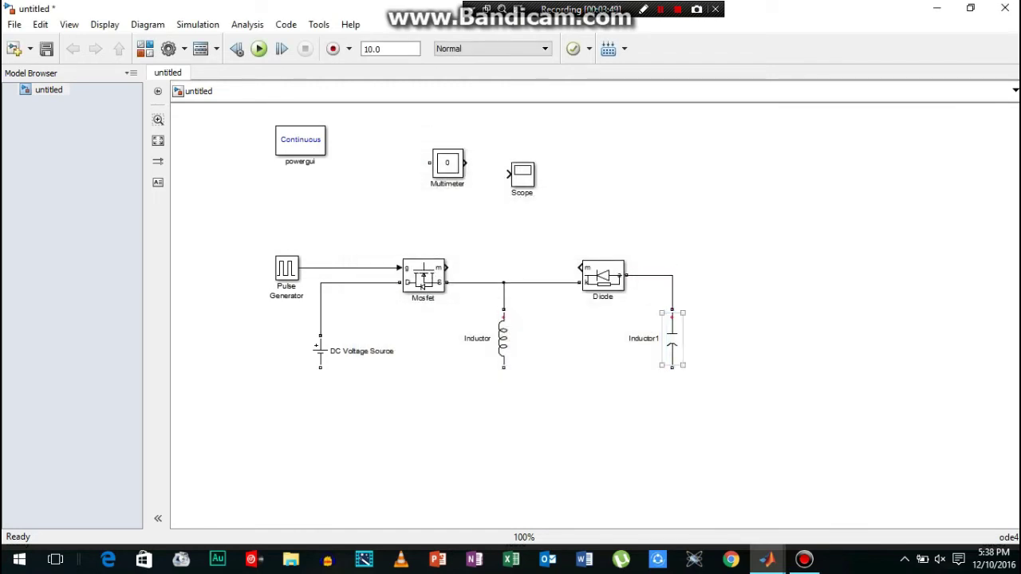
left_click(602, 276)
Paste another copy of the Inductor and place it to the right of the capacitor branch
right_click(731, 351)
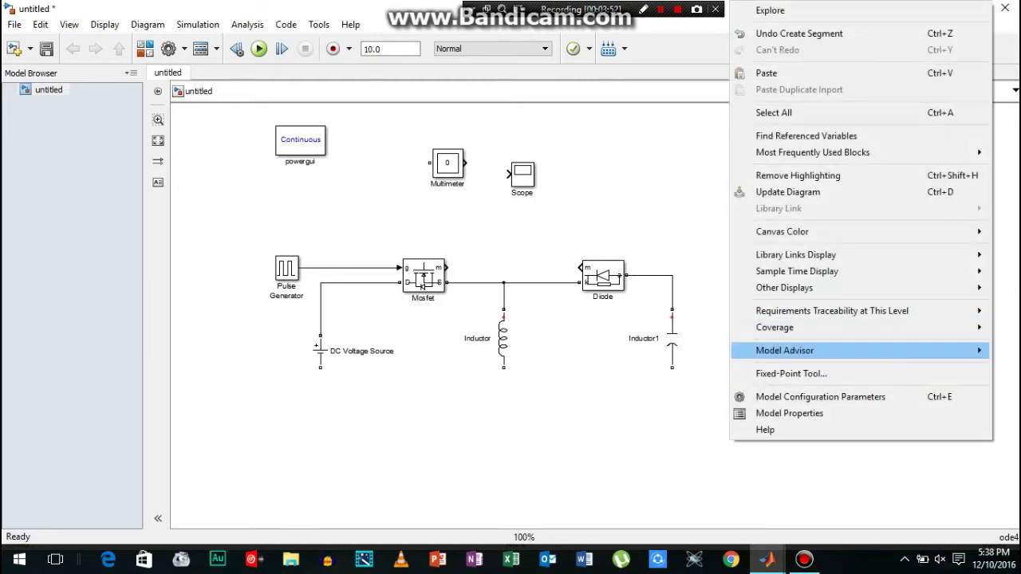
left_click(766, 72)
left_click_drag(738, 341, 784, 327)
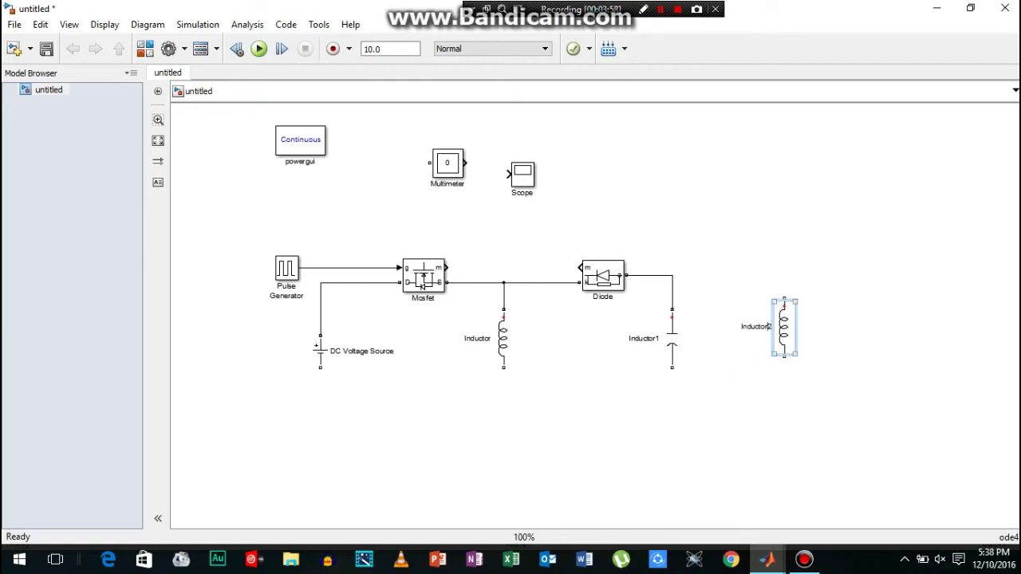
Rename the newest inductor copy to "resistor" and connect its upper terminal to the Diode–capacitor line
key("BackSpace")
key("BackSpace")
key("BackSpace")
key("BackSpace")
key("BackSpace")
type("resistor")
left_click(829, 326)
left_click_drag(783, 298, 671, 276)
Rename the capacitor branch from its copied inductor name to "capacitor"
left_click(652, 338)
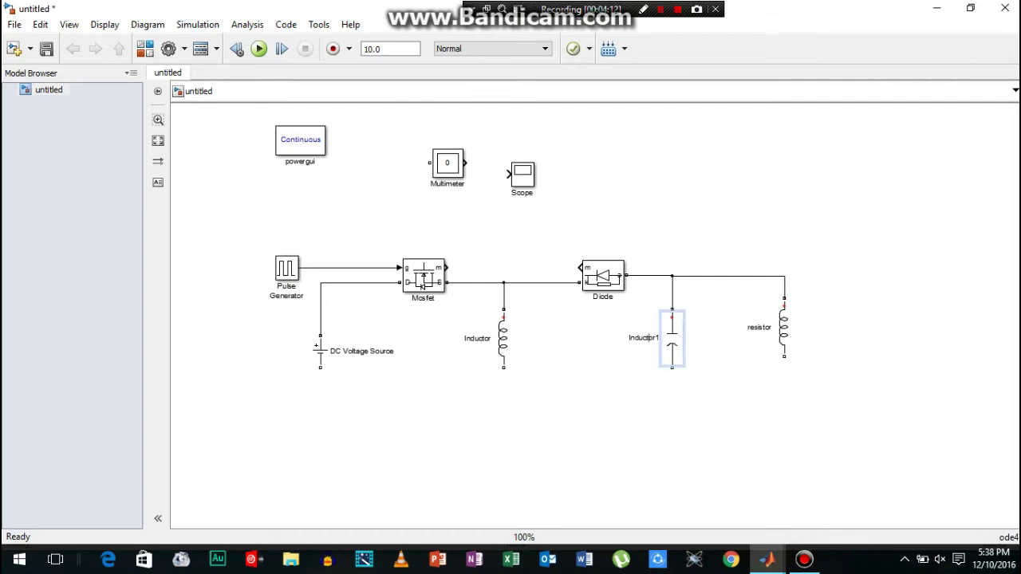
key("BackSpace")
key("BackSpace")
key("BackSpace")
key("BackSpace")
key("BackSpace")
key("BackSpace")
type("capacitor")
key("Escape")
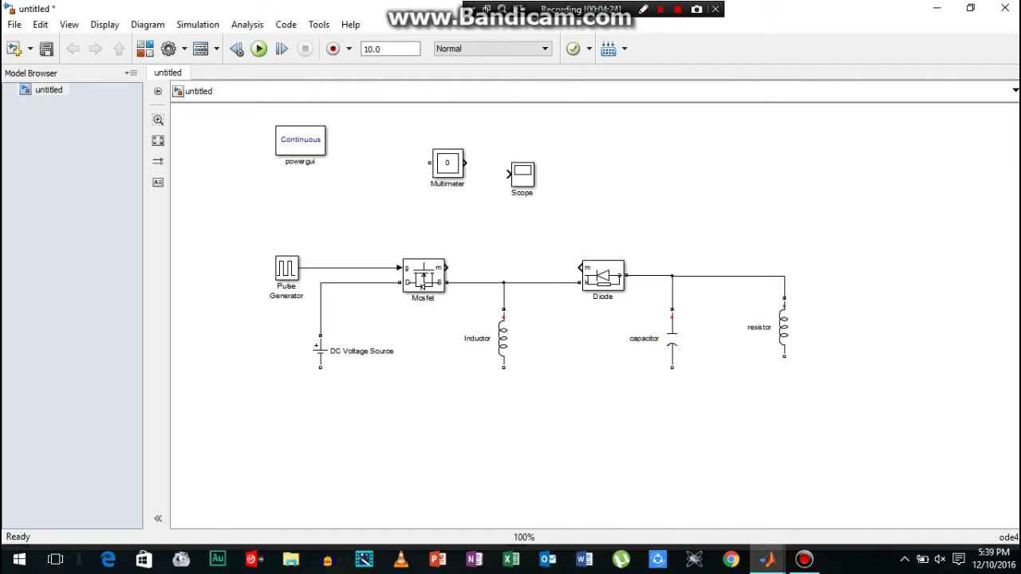
Connect the DC Voltage Source's negative terminal to the resistor's lower terminal, routing the return line below all the blocks
left_click(321, 351)
left_click_drag(320, 366, 785, 357)
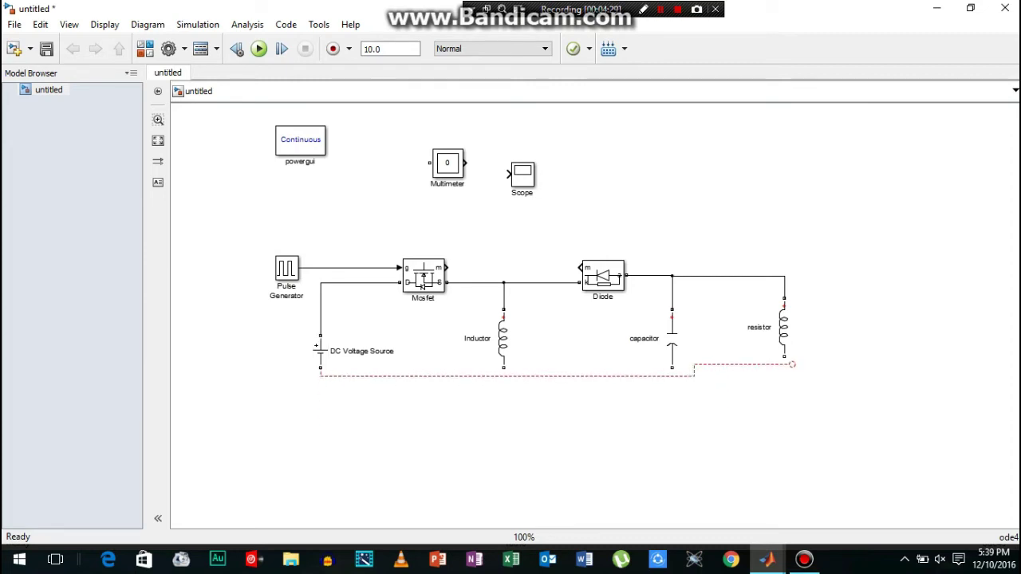
left_click_drag(504, 376, 504, 403)
left_click(510, 446)
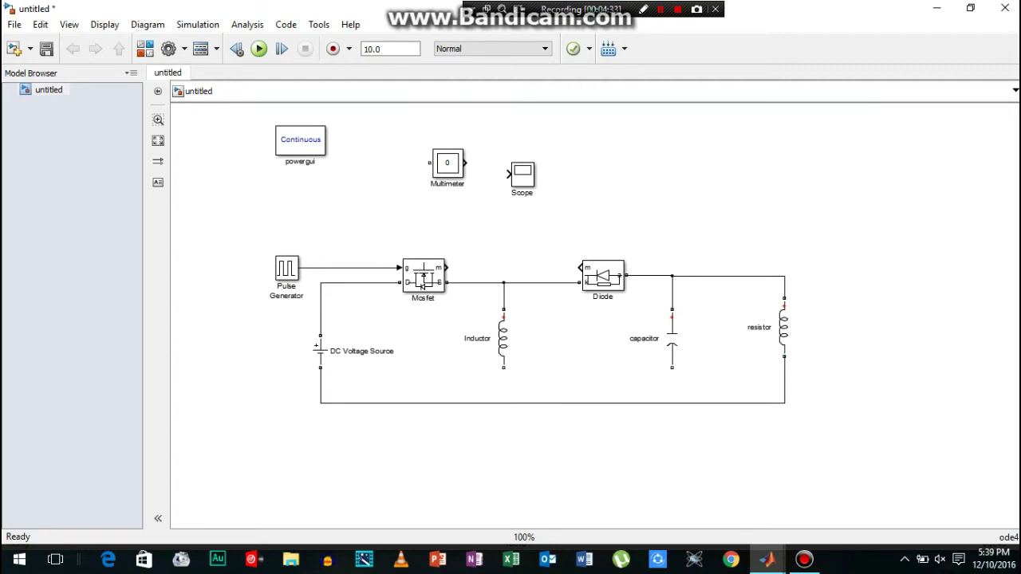
Connect the lower terminals of the Inductor and the capacitor to the return line
left_click_drag(503, 396, 503, 403)
left_click(671, 339)
left_click_drag(672, 367, 671, 402)
Switch to the Simulink Library Browser, search for "ground" and add the Simscape electrical Ground block to the untitled model
mouse_move(767, 559)
left_click(612, 489)
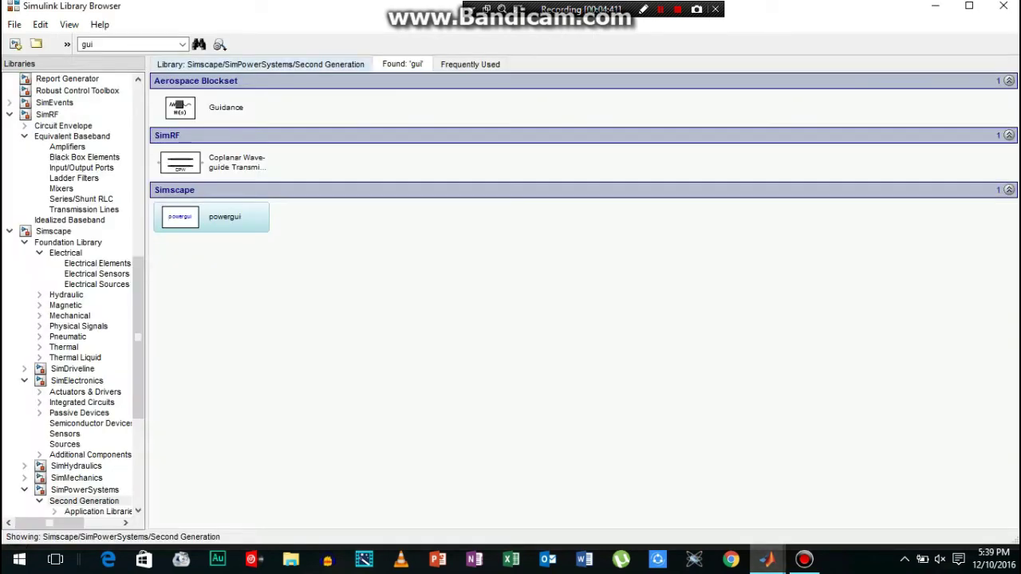
left_click(92, 44)
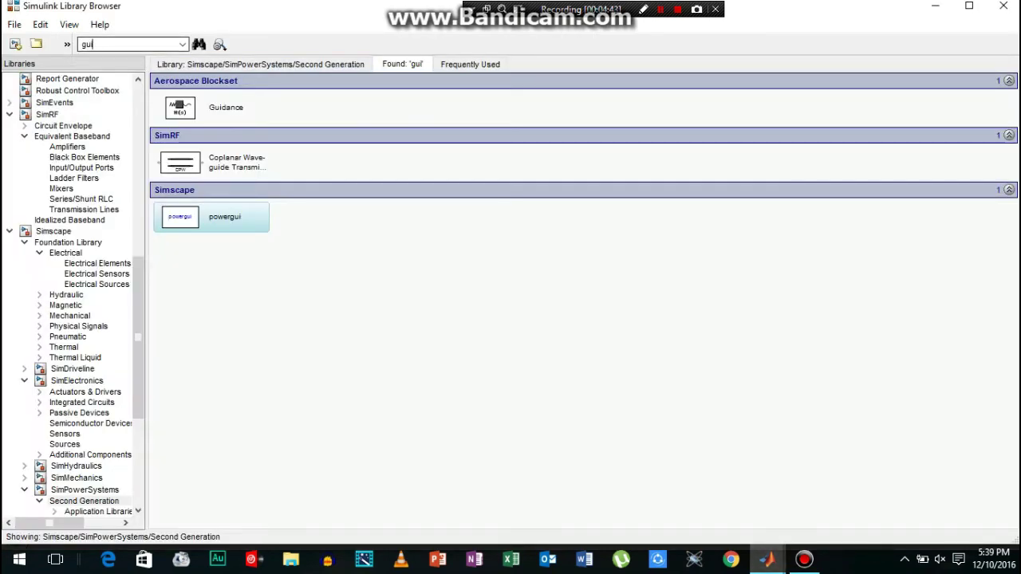
key("BackSpace")
key("BackSpace")
type("round")
key("Return")
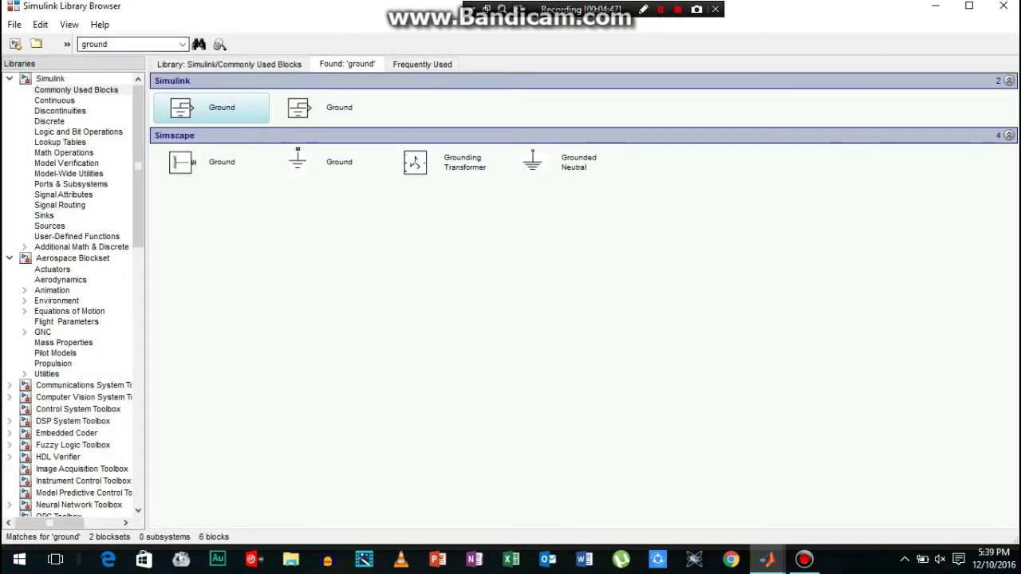
right_click(288, 166)
left_click(342, 173)
Return to the untitled model, place the Ground block below the return line and connect it to that line
left_click(767, 560)
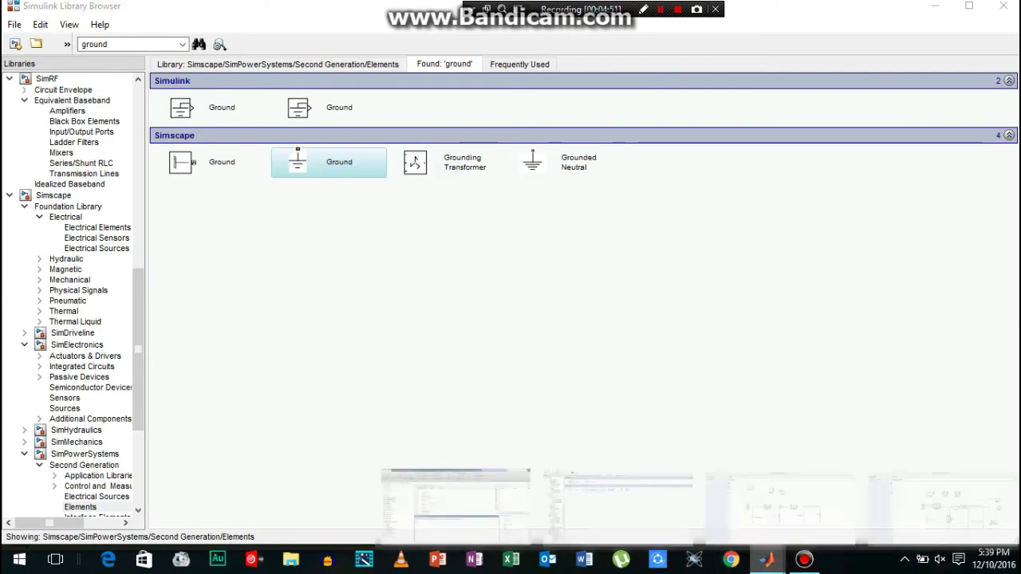
mouse_move(766, 559)
left_click(777, 488)
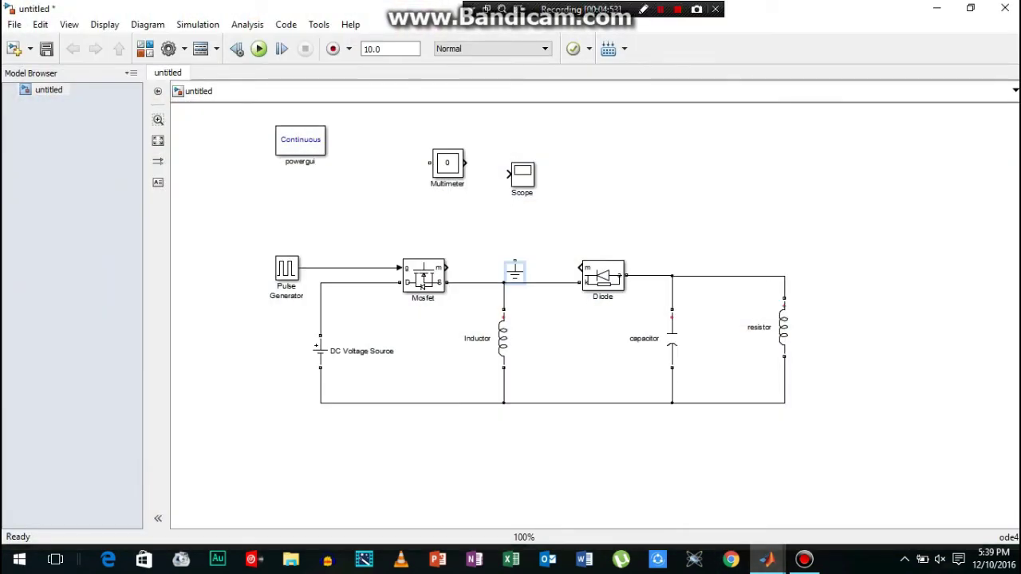
left_click_drag(515, 273, 552, 440)
key("Escape")
left_click_drag(552, 429, 552, 401)
Set the Pulse Generator's period to 1/50 s and its pulse width to 50 % of the period
double_click(286, 268)
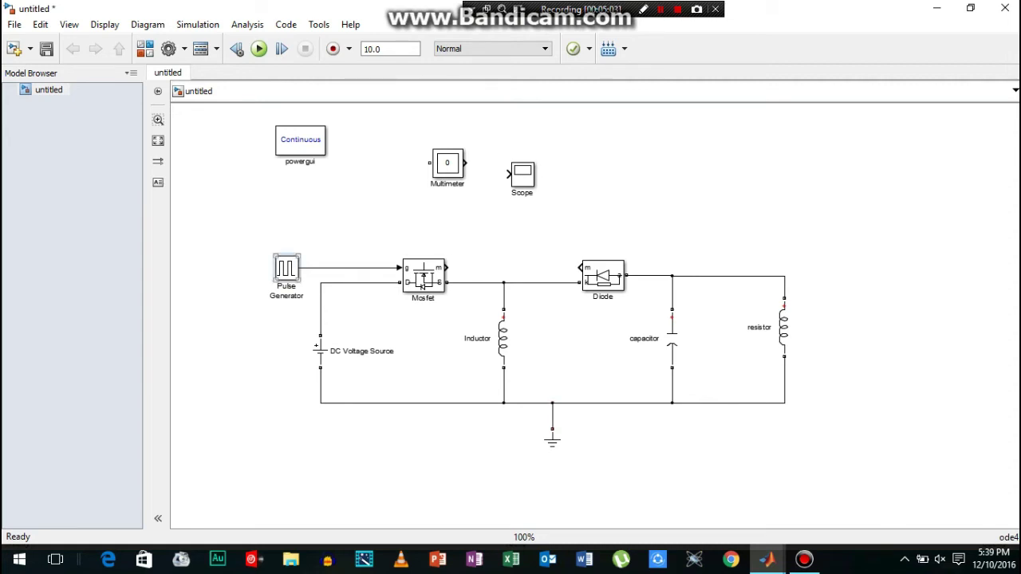
scroll(467, 271, "down", 3)
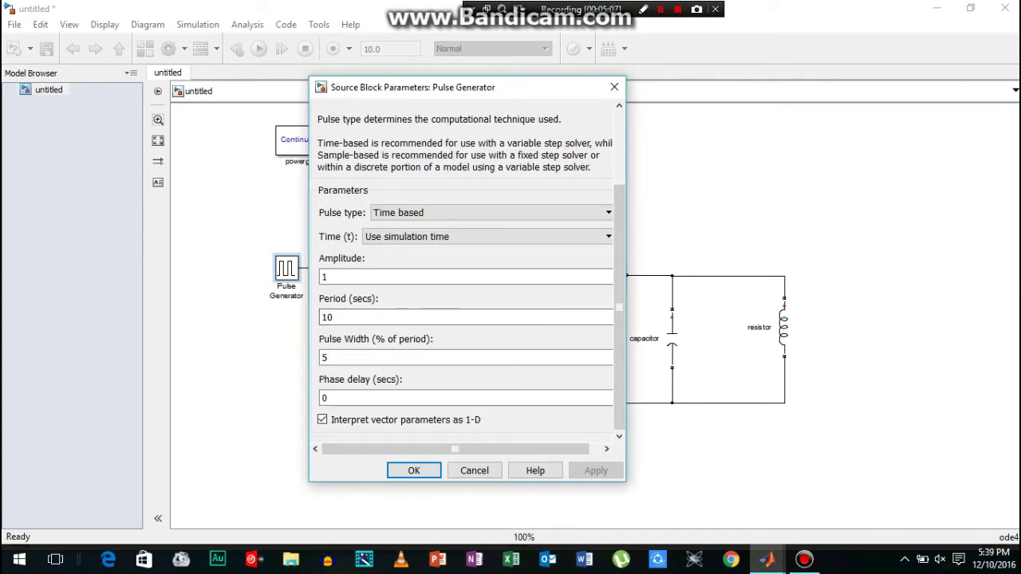
double_click(327, 318)
type("1/50")
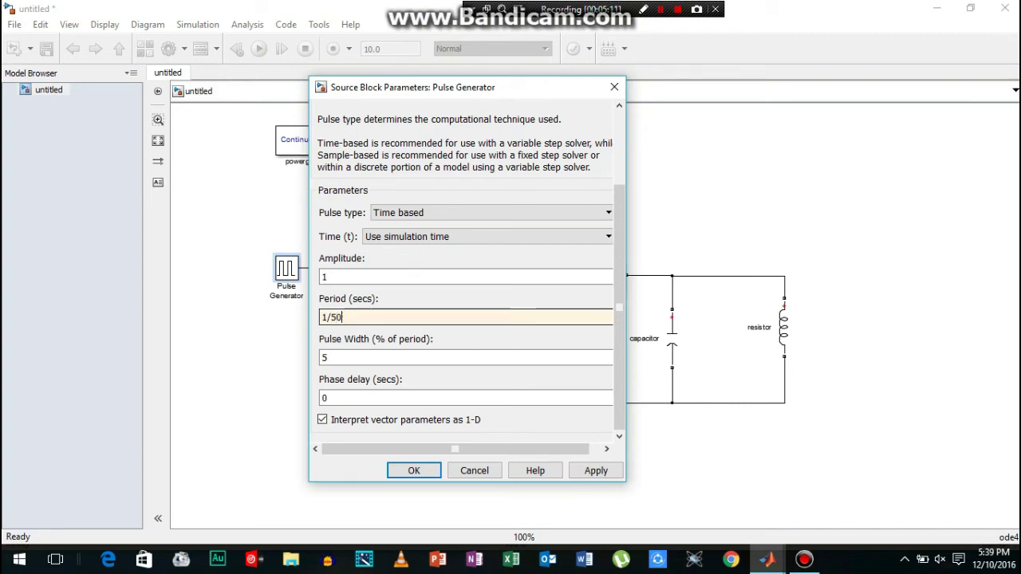
key("Tab")
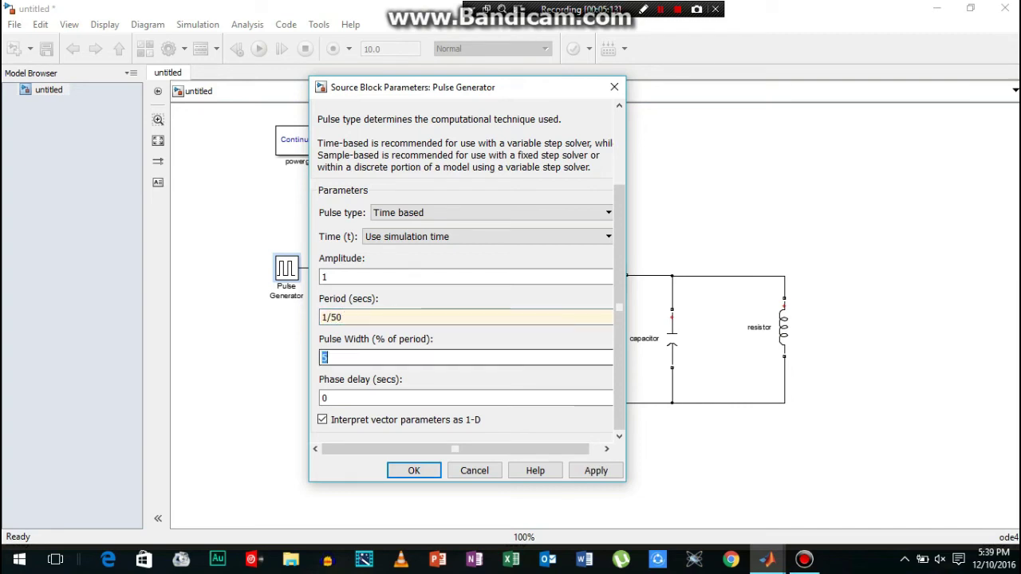
type("50")
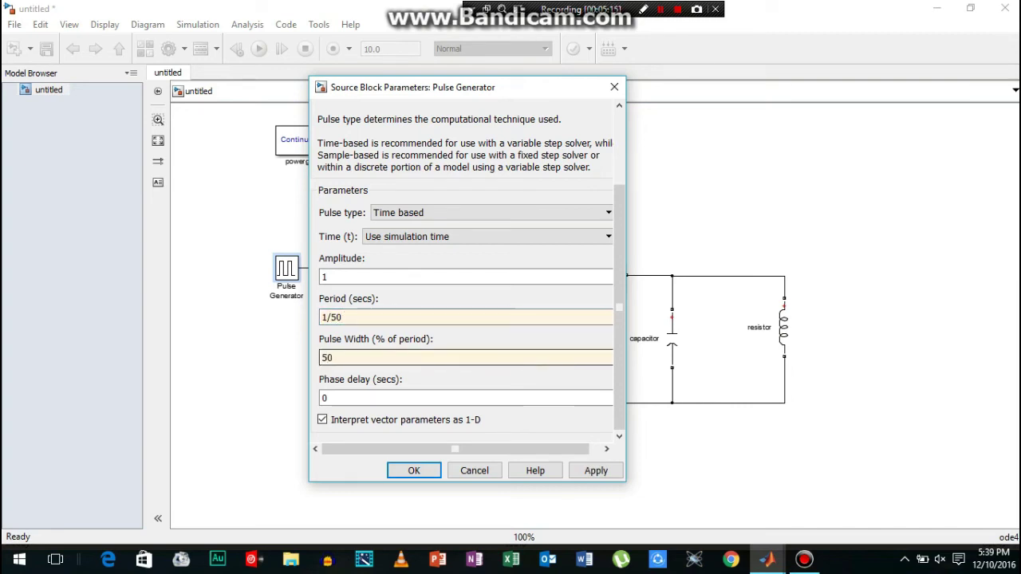
left_click(413, 471)
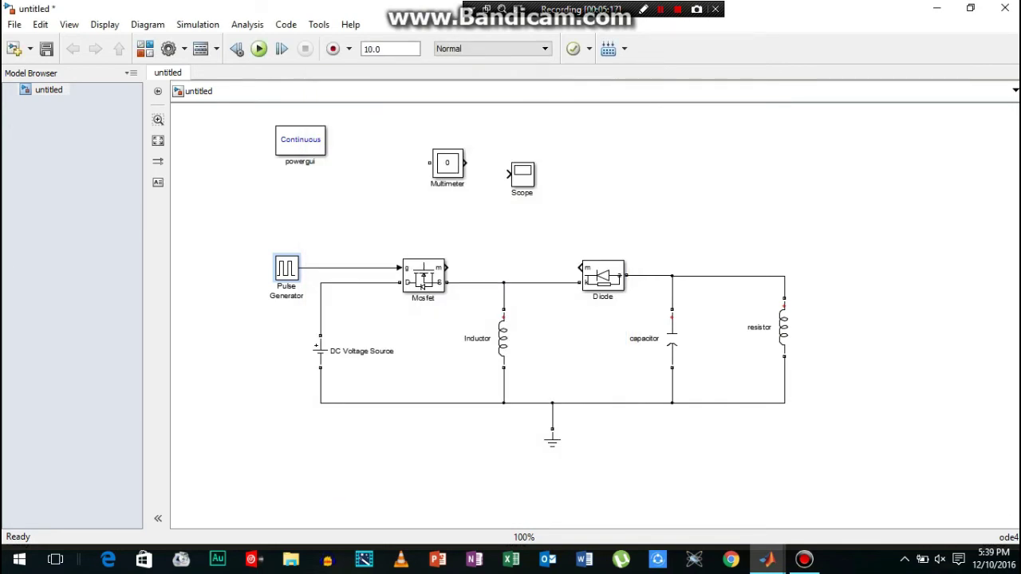
Set the DC Voltage Source's amplitude to 220 V with its measurements option at None
double_click(320, 351)
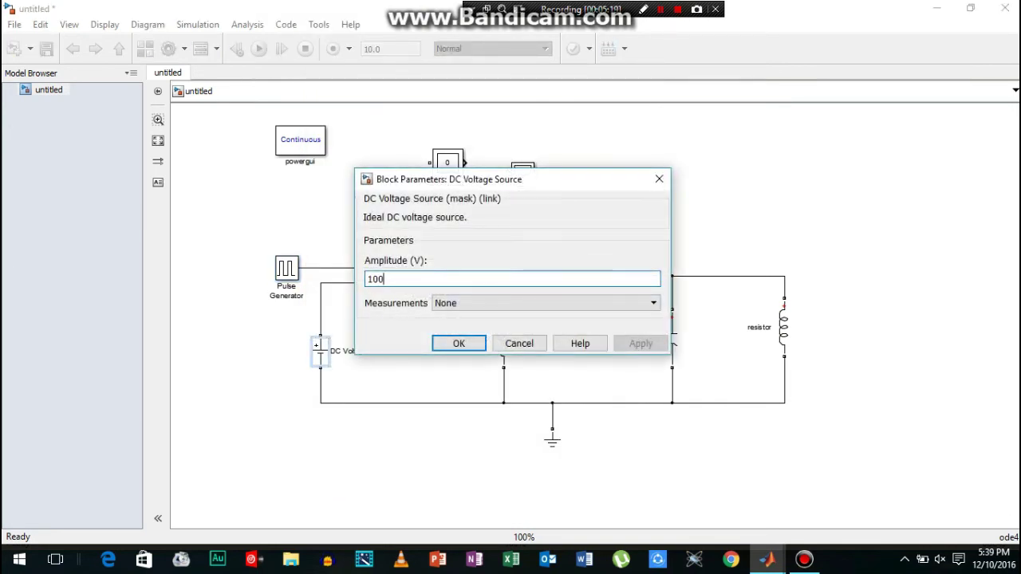
left_click(546, 303)
left_click(547, 318)
double_click(375, 279)
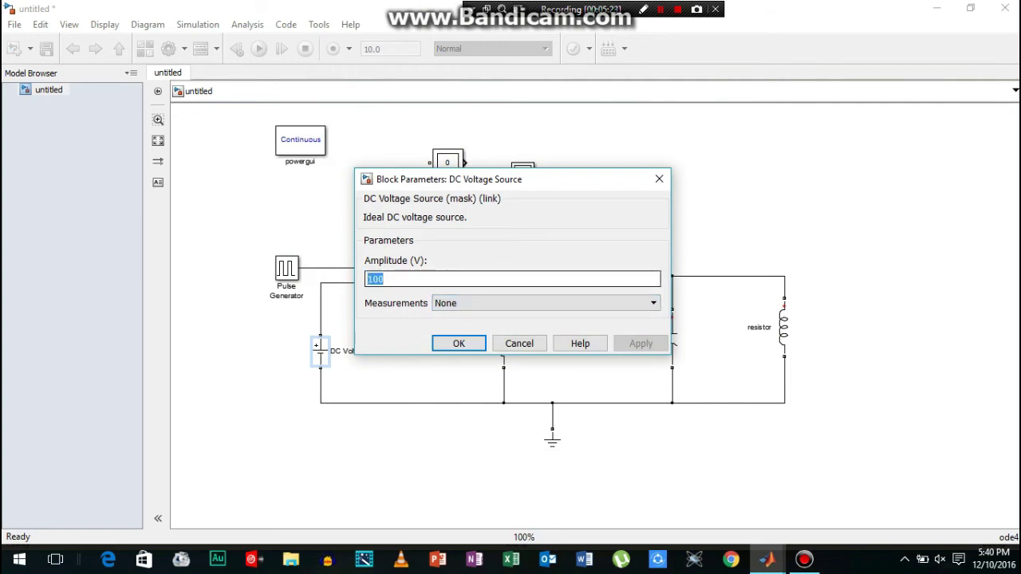
type("220")
key("Return")
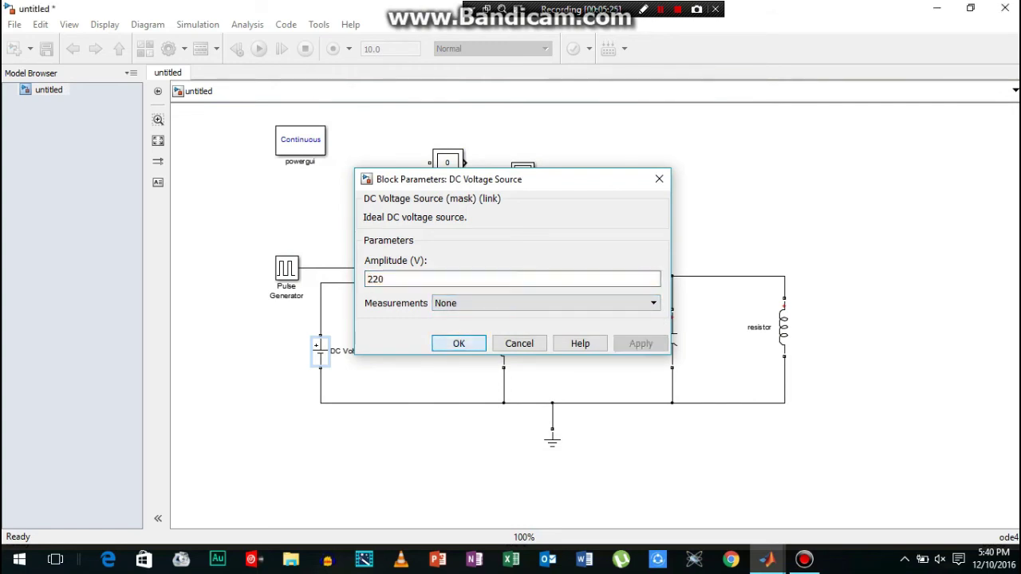
Rearrange the blocks above the circuit, placing the Scope beside powergui and the Multimeter above the Diode
left_click(522, 174)
left_click_drag(522, 174, 522, 129)
left_click(447, 163)
left_click_drag(447, 162, 634, 151)
left_click_drag(522, 130, 372, 141)
left_click_drag(300, 141, 300, 130)
left_click(372, 140)
left_click_drag(373, 141, 361, 130)
Duplicate the Multimeter block and align the copy and the original side by side above the circuit
right_click(634, 151)
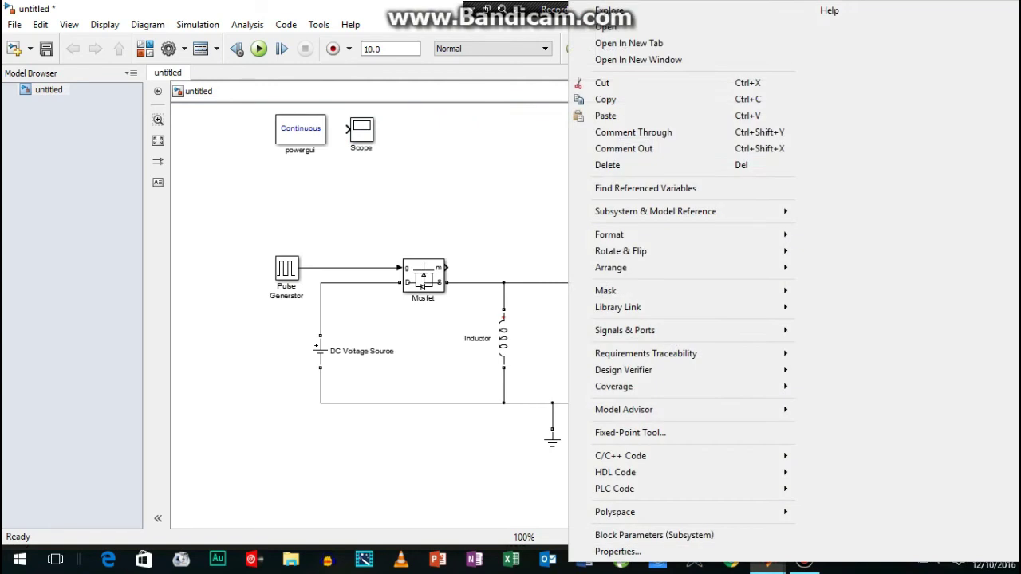
left_click(605, 100)
right_click(508, 179)
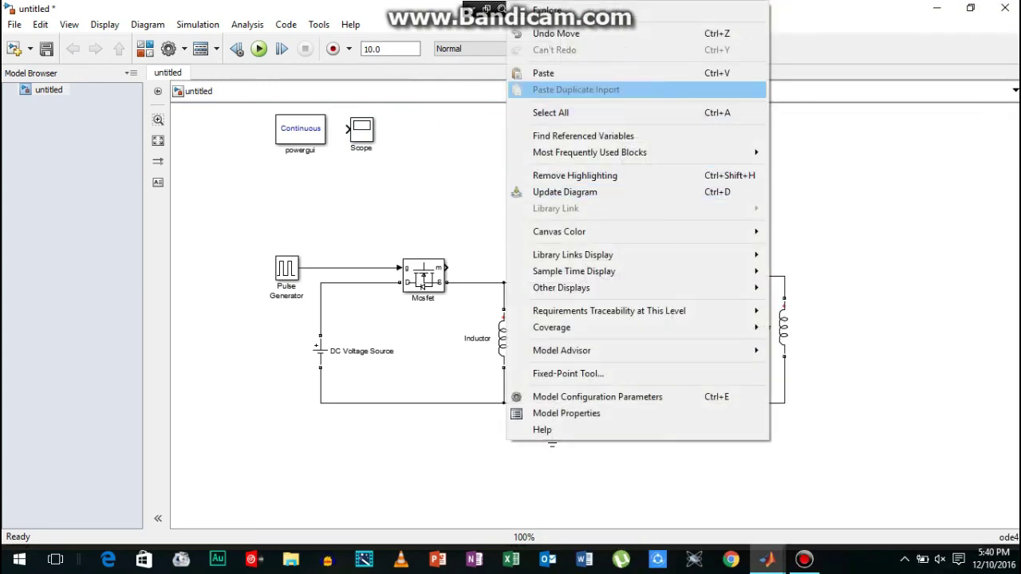
left_click(546, 73)
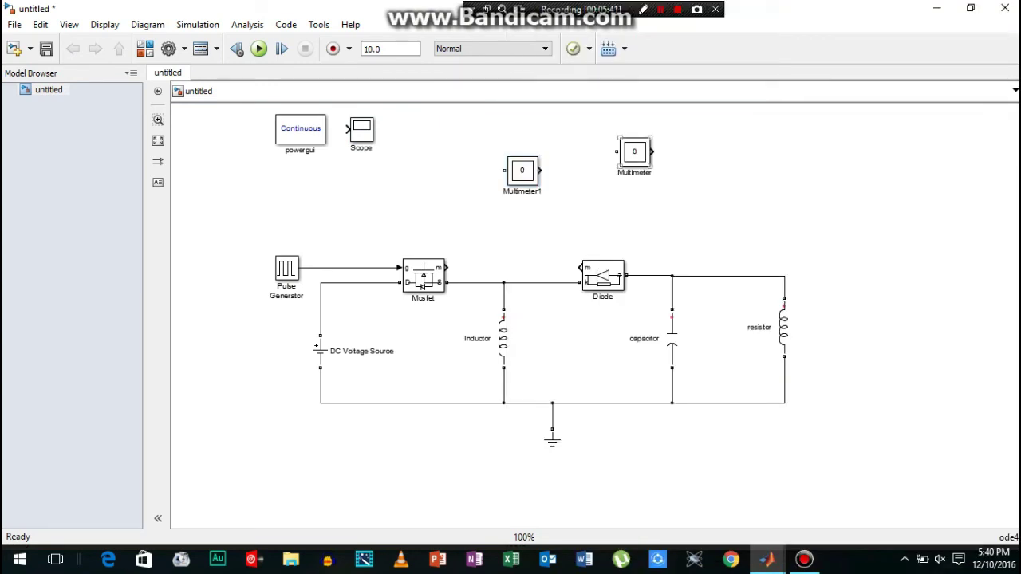
left_click_drag(521, 170, 492, 144)
left_click_drag(634, 151, 603, 144)
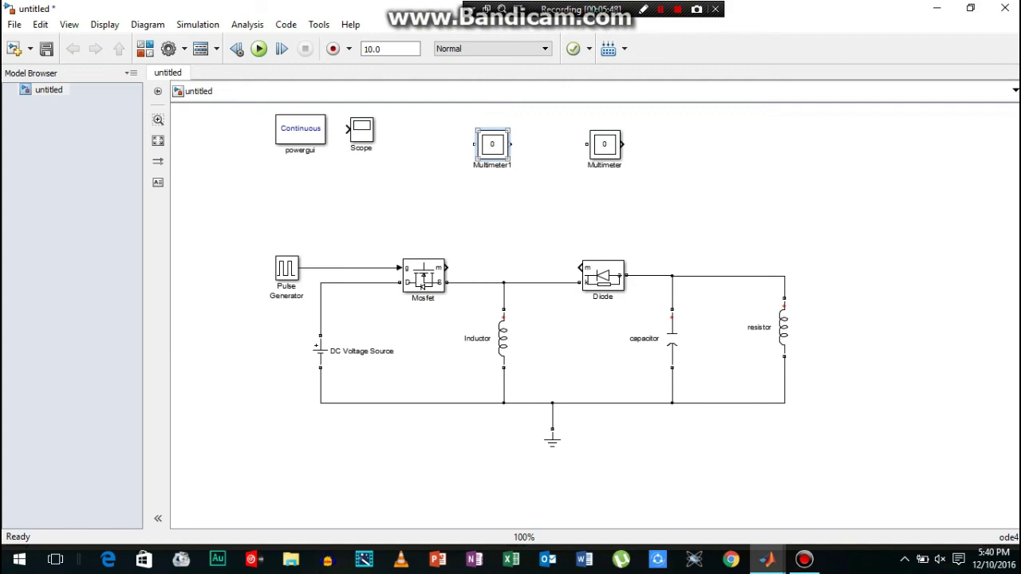
Configure Multimeter1 to measure the voltages Ub of the Inductor, capacitor and resistor, and enable plotting of the selected measurements
double_click(492, 143)
left_click_drag(275, 105, 275, 124)
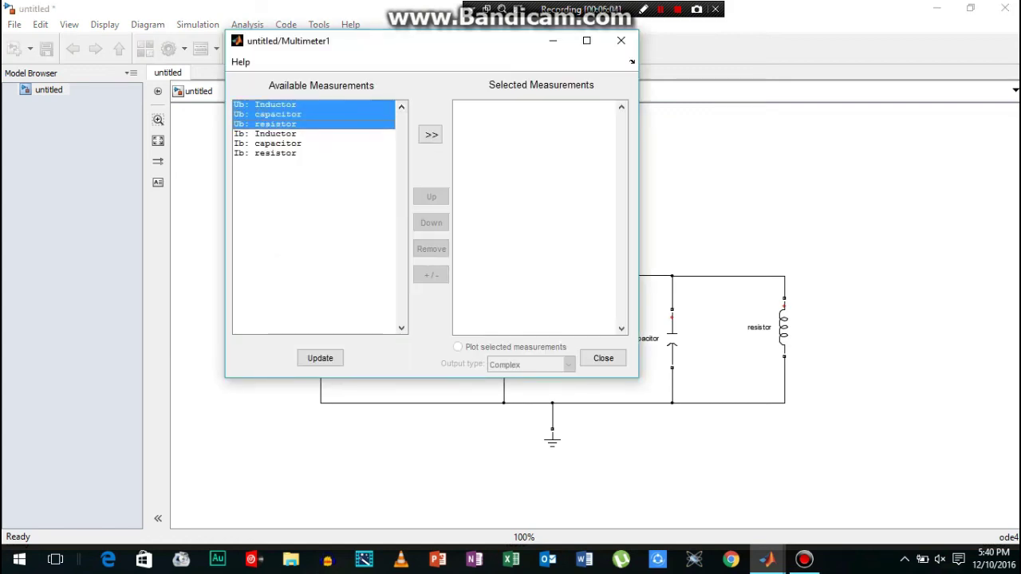
left_click(430, 134)
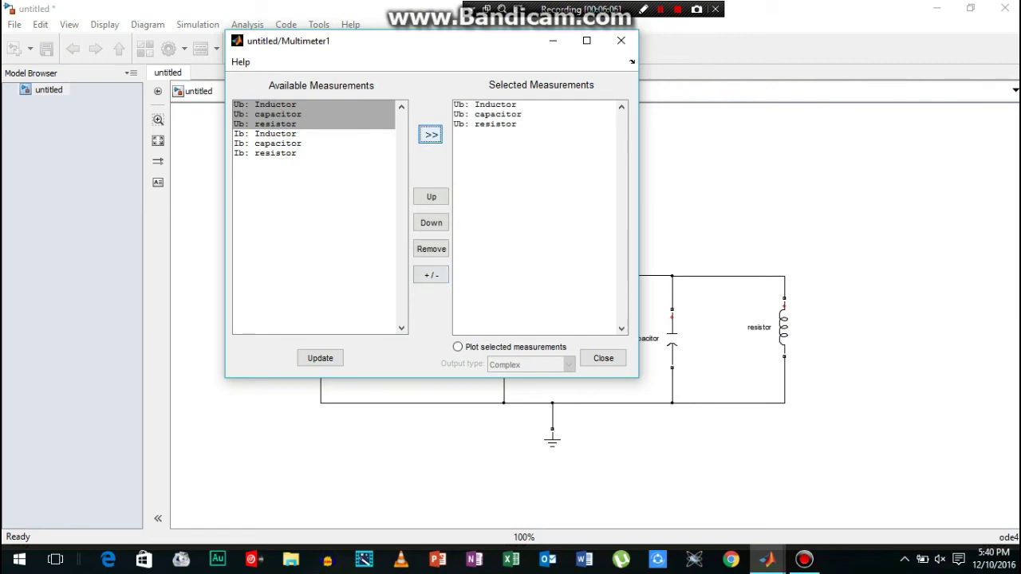
left_click(456, 347)
left_click(603, 358)
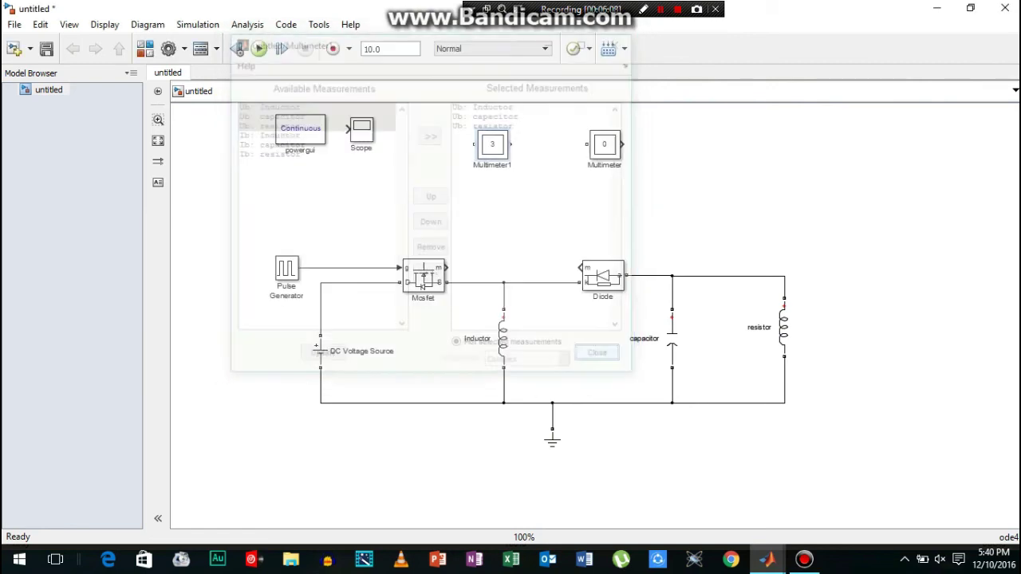
Configure the original Multimeter to measure and plot the currents Ib of the Inductor, capacitor and resistor, and shift its block slightly down
left_click(605, 145)
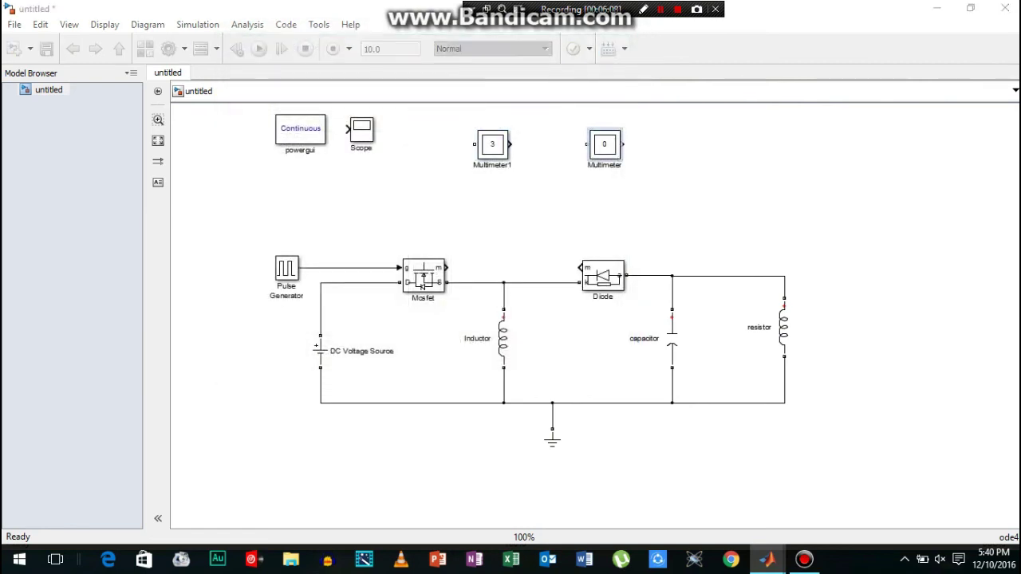
double_click(604, 145)
left_click_drag(275, 149, 275, 128)
left_click(431, 129)
left_click(458, 344)
left_click(605, 355)
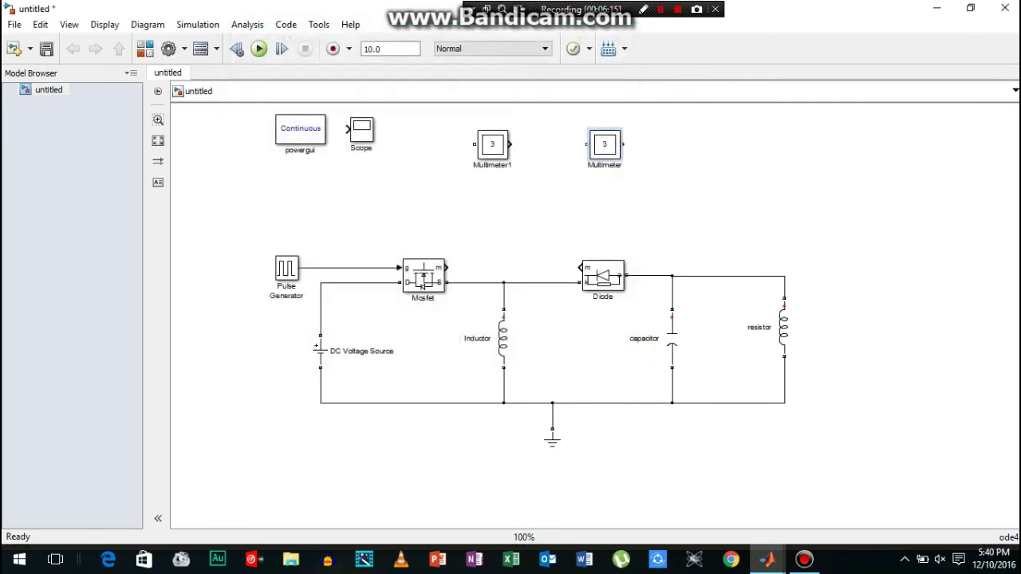
left_click_drag(604, 143, 603, 151)
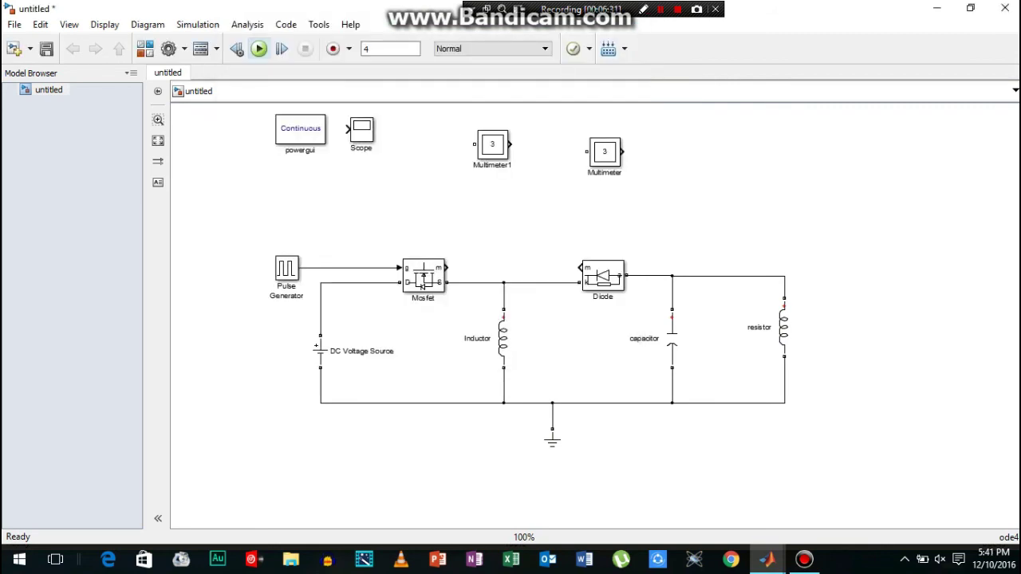
Set the simulation stop time to 4 and run the simulation of the converter model
left_click(259, 48)
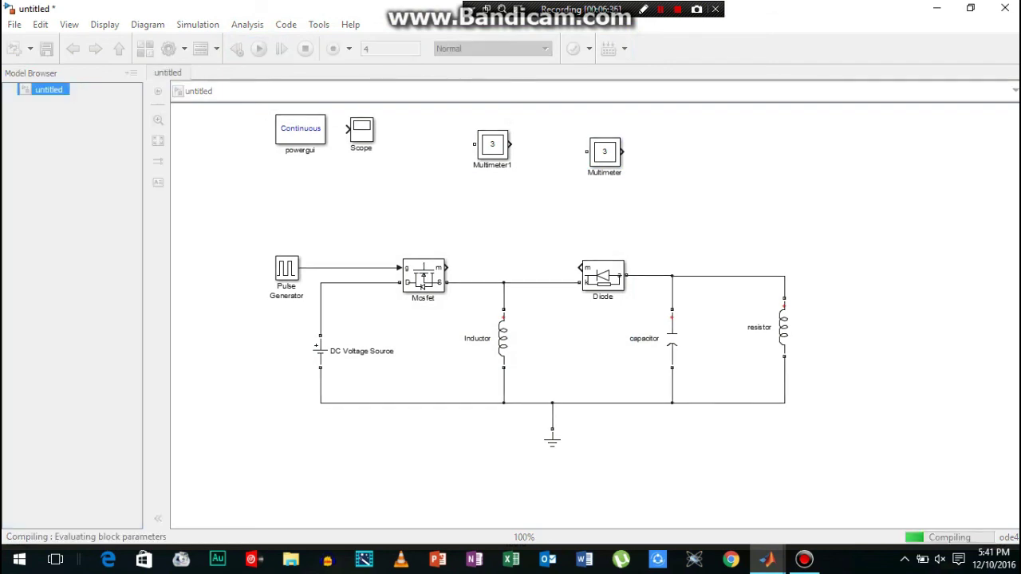